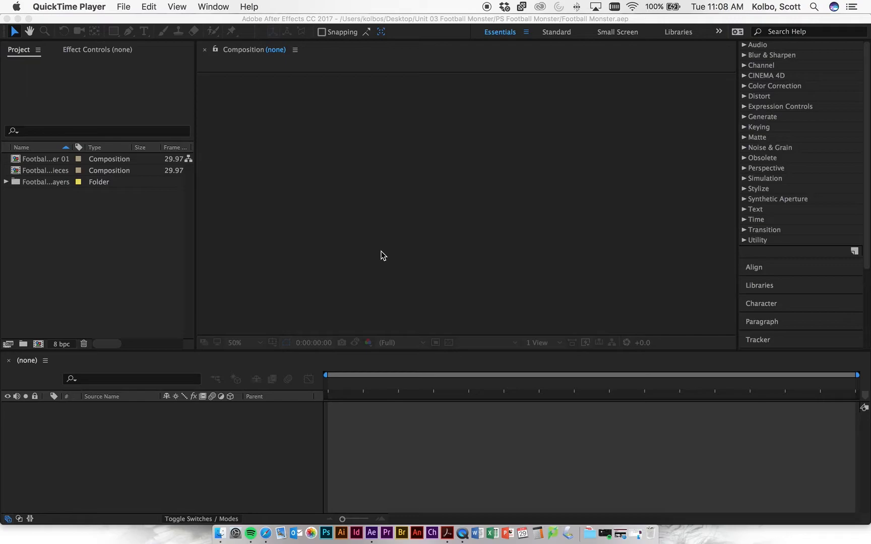
- Open the Football Monster 01 and Football Monster Pieces compositions to review their contents
click(126, 272)
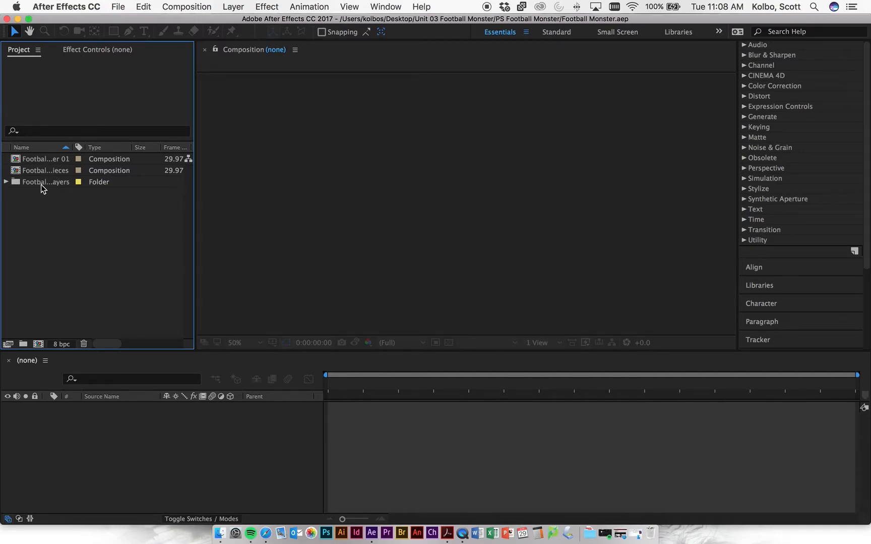
double_click(46, 163)
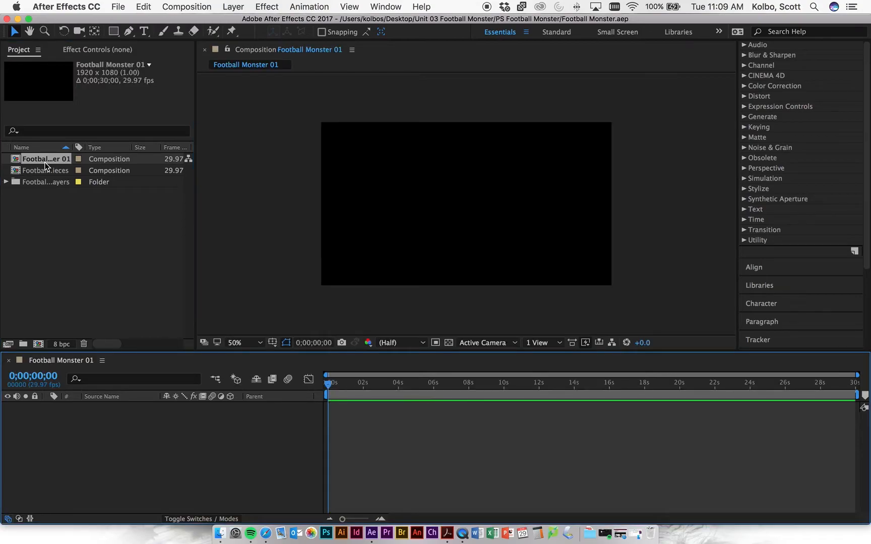
double_click(44, 171)
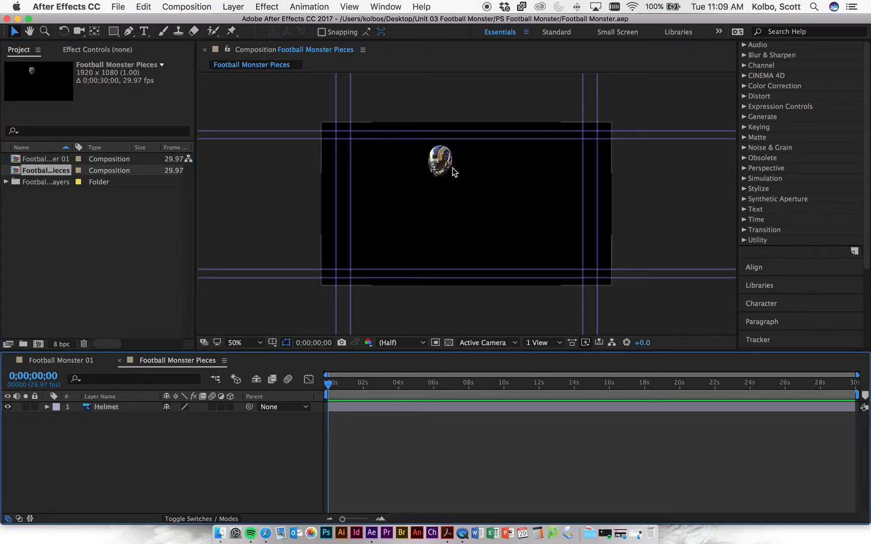
- Start a file import at the project's root level and choose Football 01 Tutorial.psd from the PS Football Monster folder
click(117, 231)
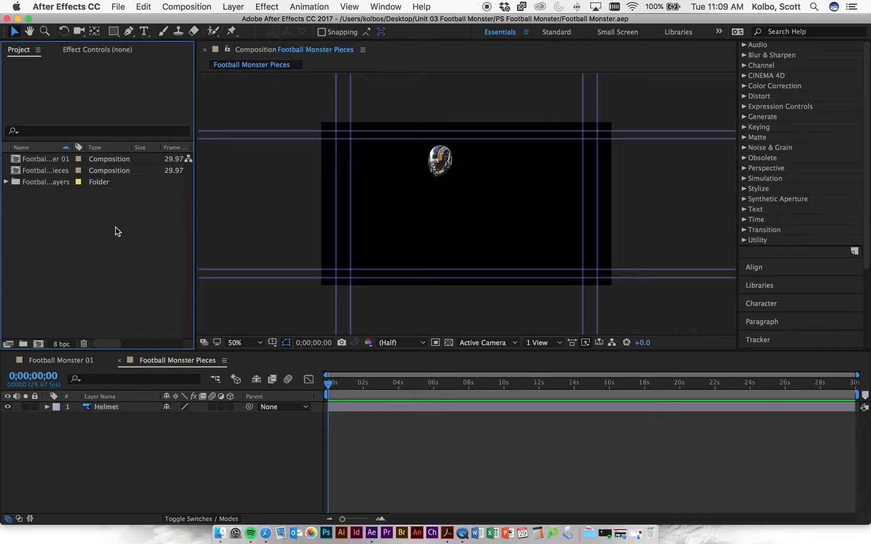
click(119, 7)
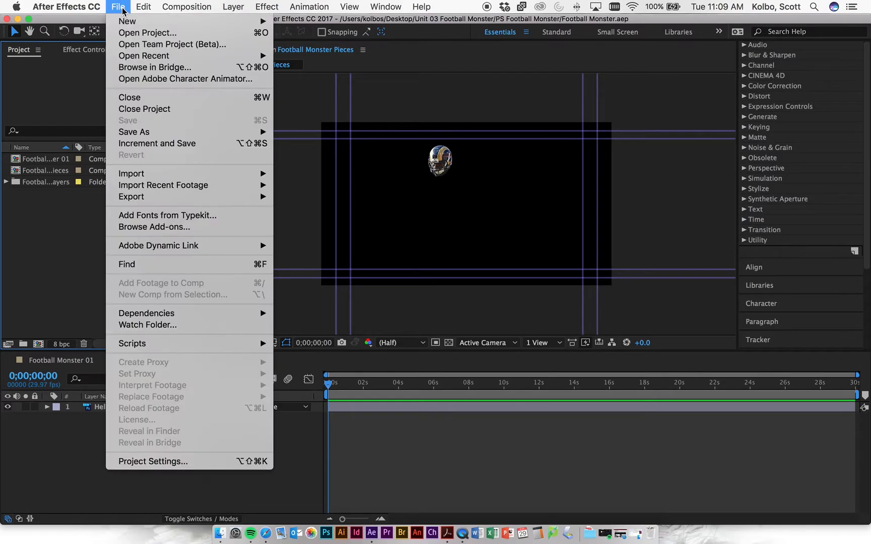
mouse_move(178, 173)
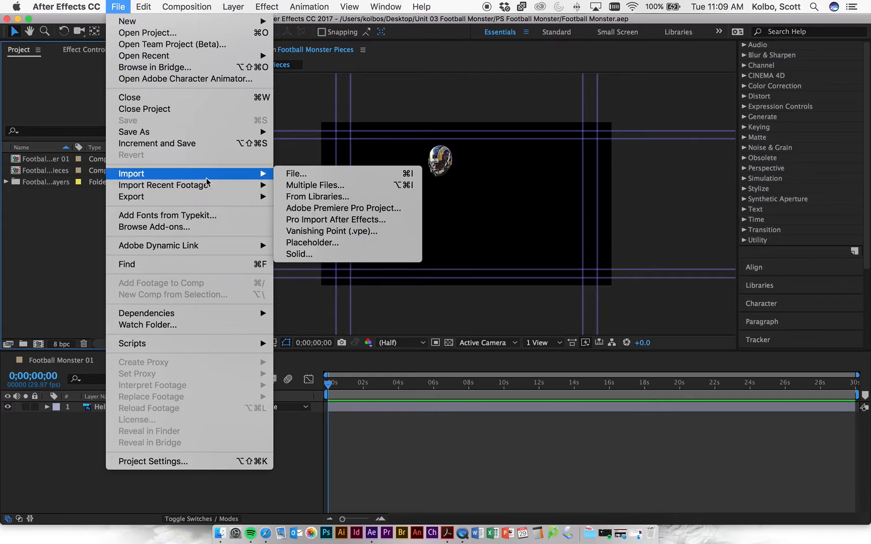
click(293, 177)
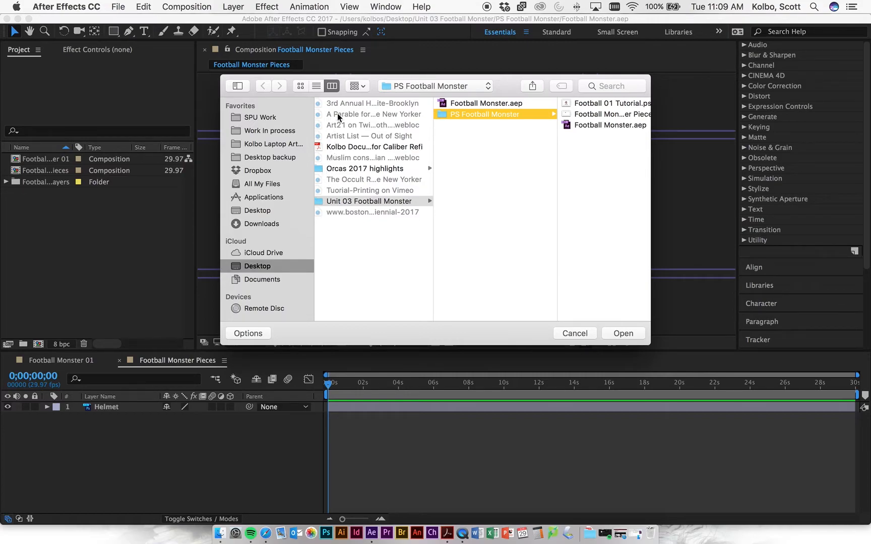
scroll(540, 150, right, 1)
scroll(567, 150, right, 3)
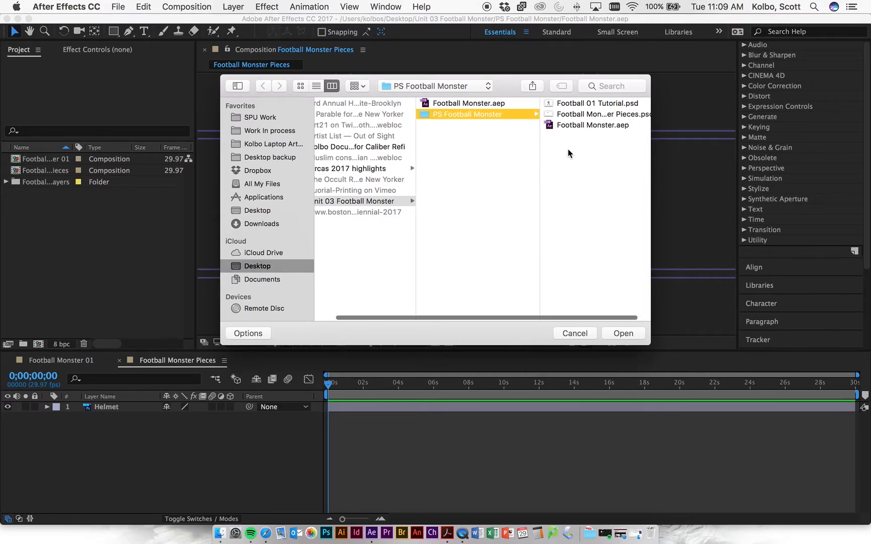
click(586, 104)
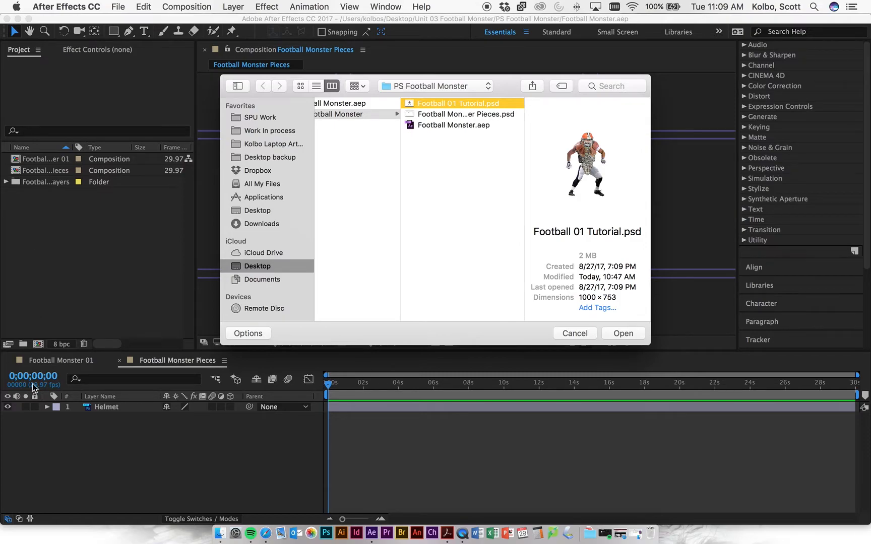
- Set the Photoshop file to import as Composition, keeping All Acceptable Files enabled, and open it
click(262, 338)
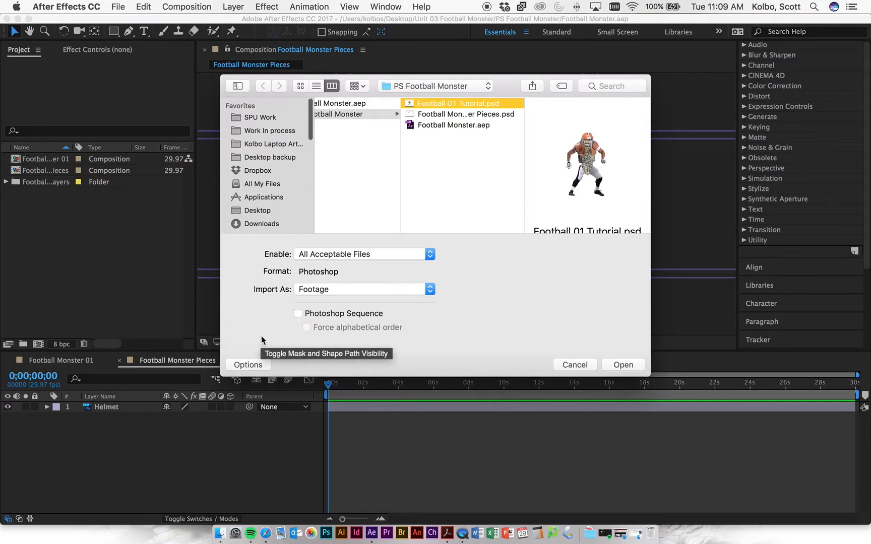
click(344, 259)
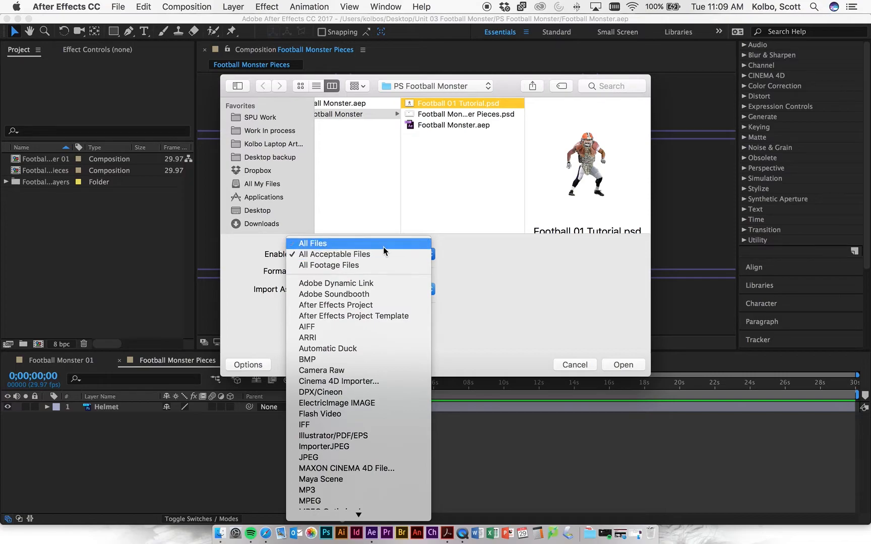
click(499, 263)
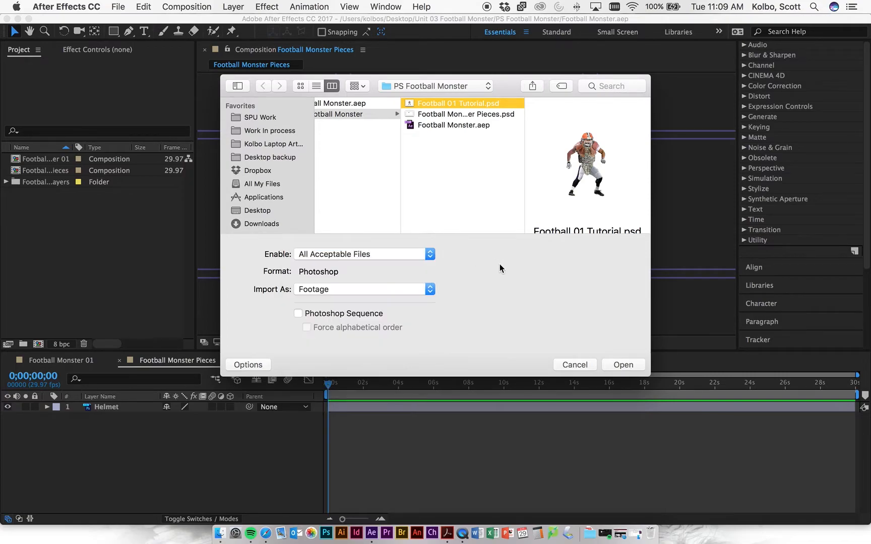
click(390, 291)
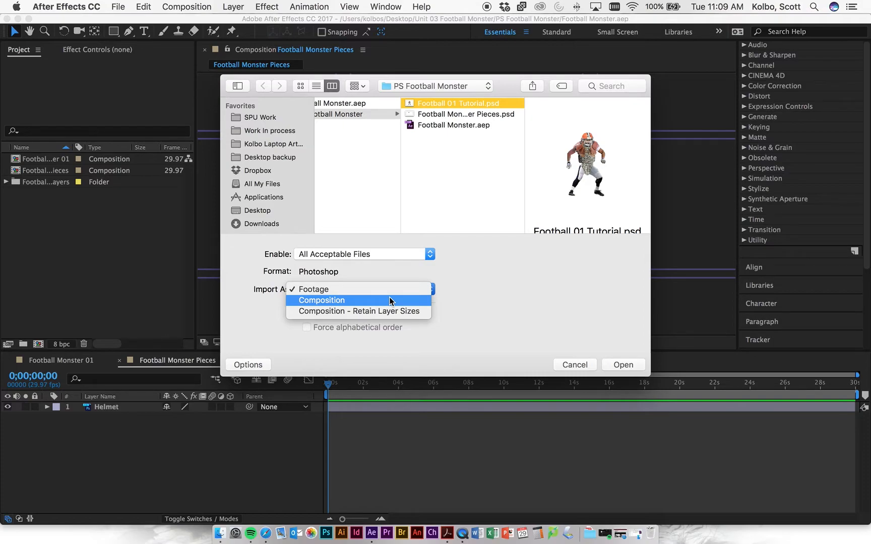
click(390, 299)
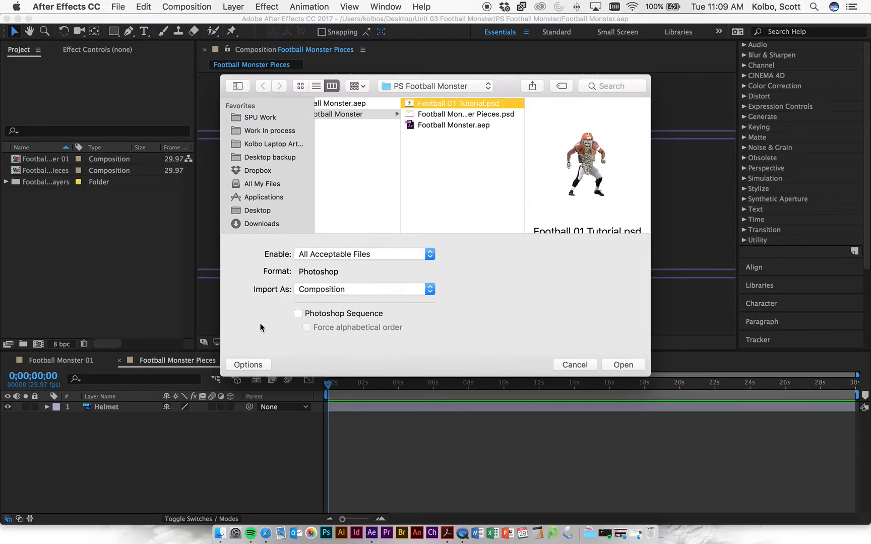
click(255, 364)
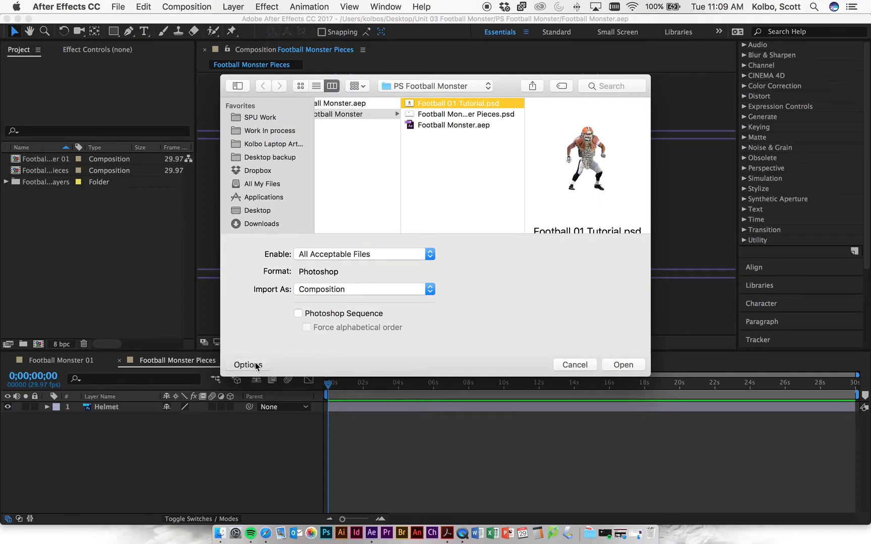
click(253, 364)
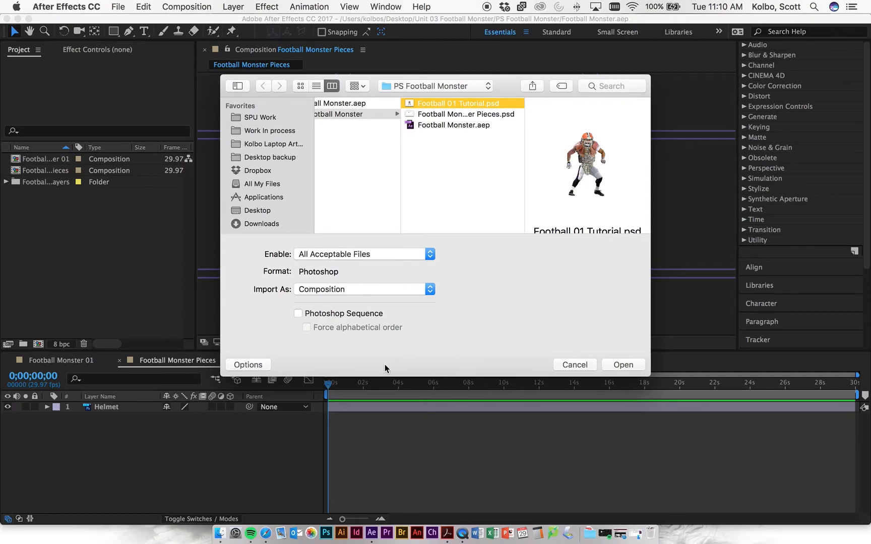
click(611, 371)
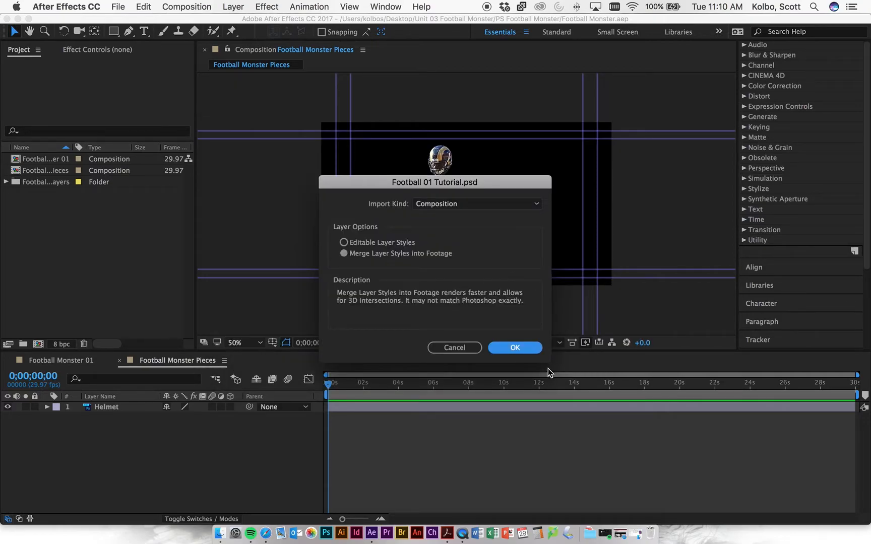
- Finish the import with Merge Layer Styles into Footage and open the Football 01 Tutorial composition
click(343, 244)
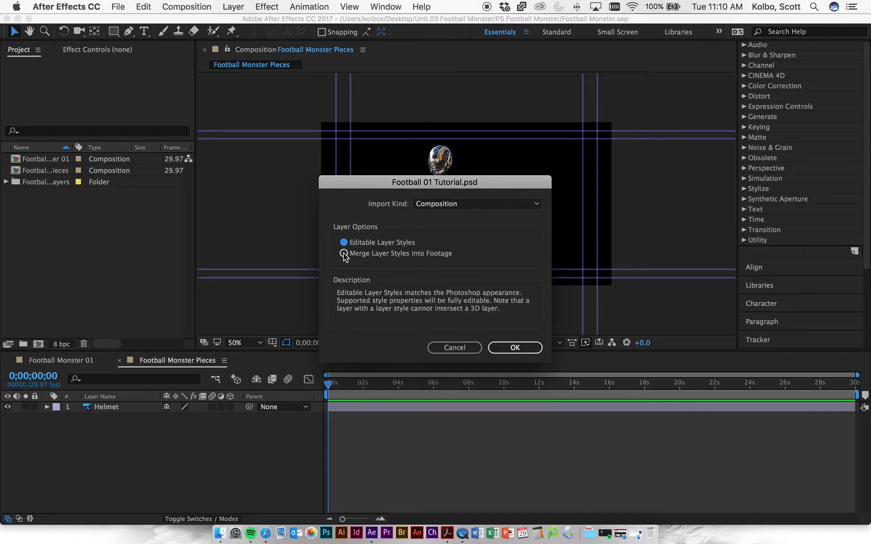
click(344, 254)
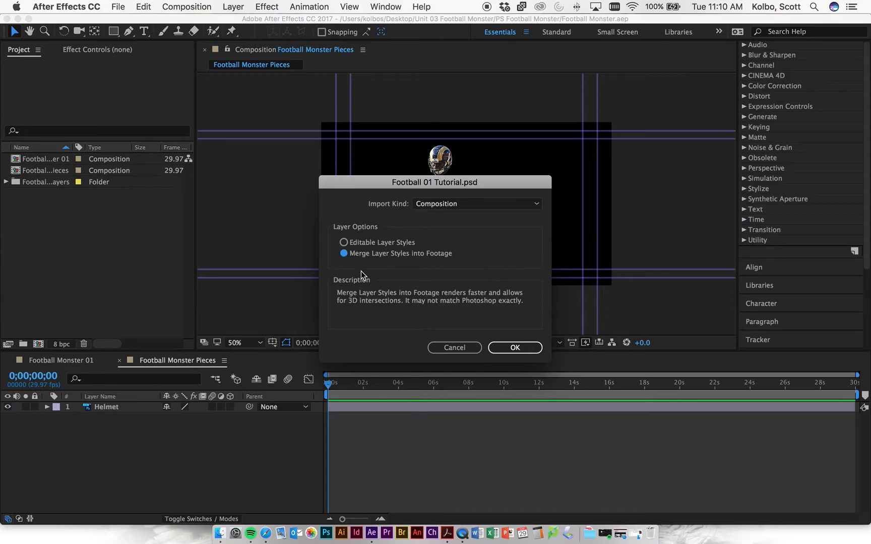
click(512, 353)
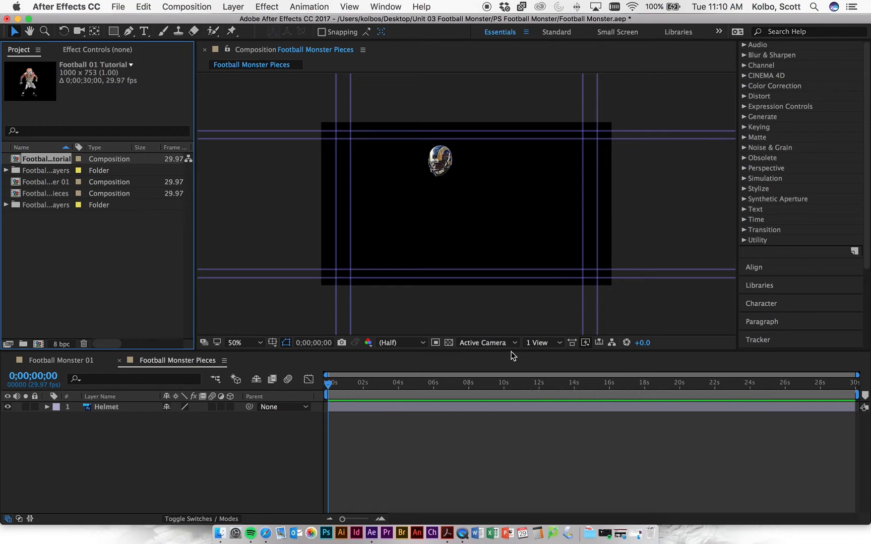
double_click(16, 161)
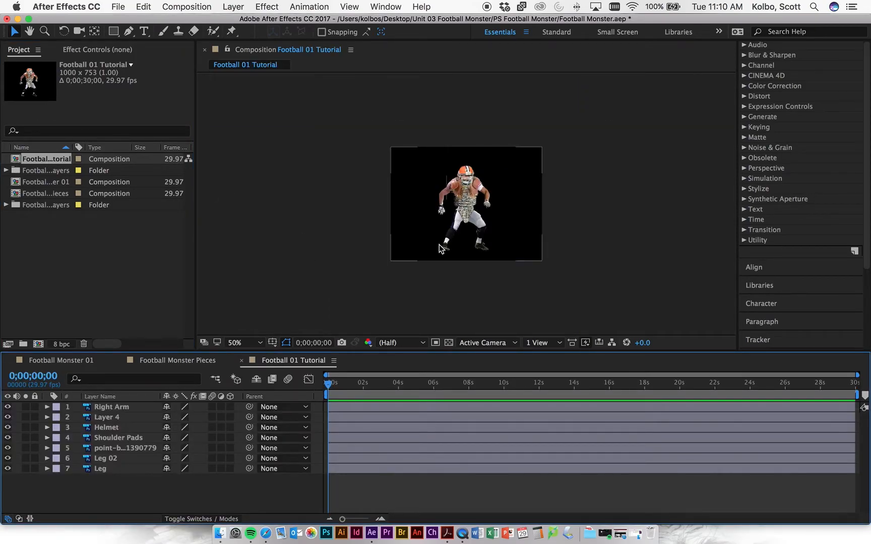
- Expand the imported Football 01 Tutorial Layers folder to examine its Photoshop layer files, and collapse it again
click(6, 171)
click(6, 170)
click(6, 171)
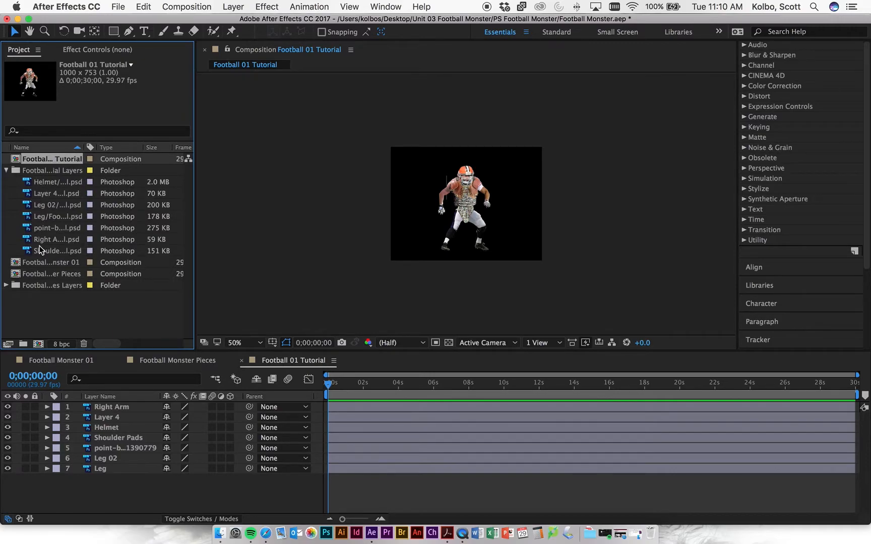
click(7, 171)
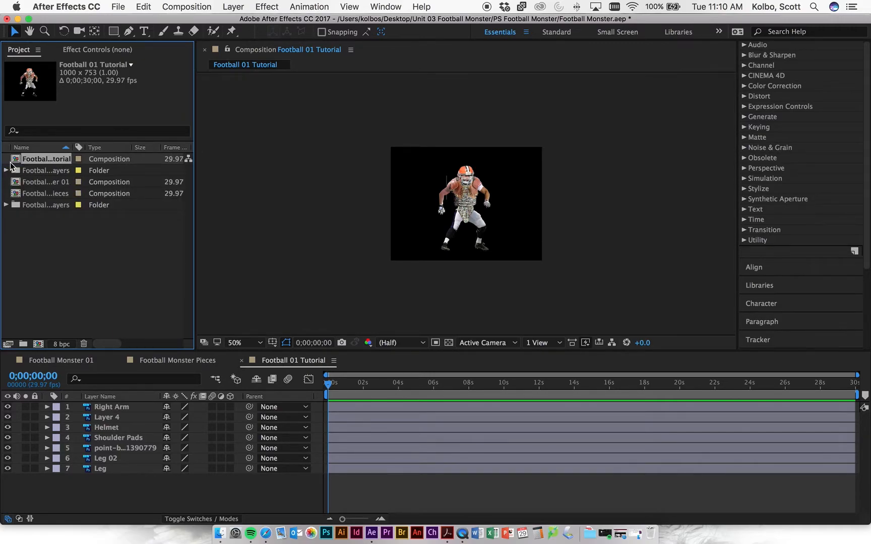
click(6, 170)
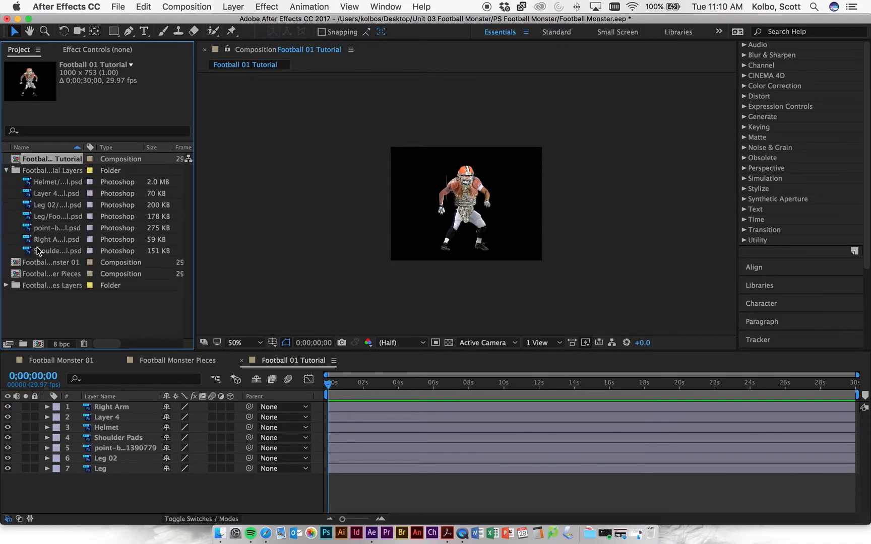
click(6, 170)
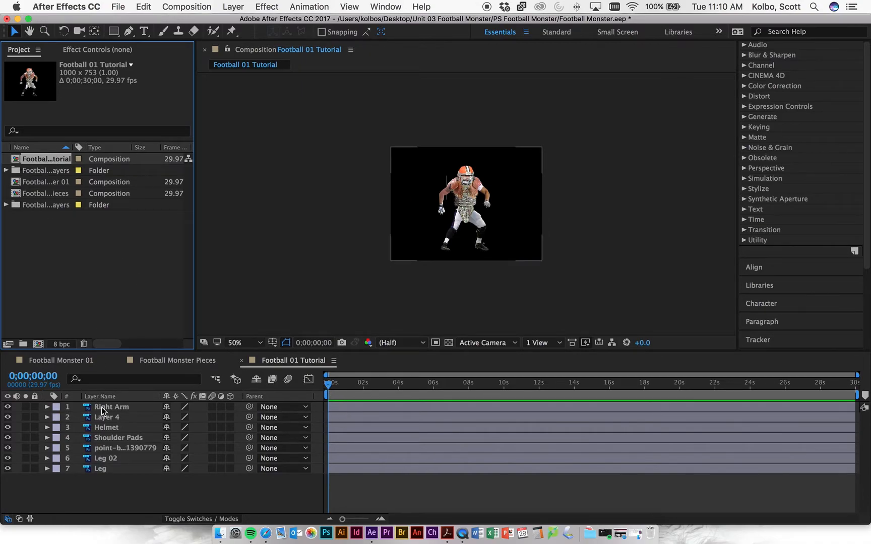
- Briefly hide and show the Right Arm and Layer 4 layers to identify their body parts
click(9, 408)
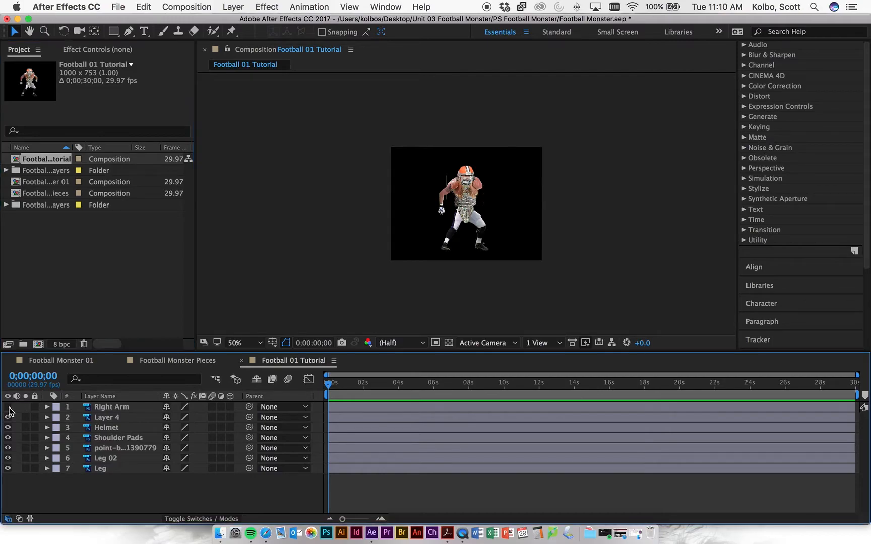
click(10, 407)
click(8, 418)
click(8, 418)
- View the composition at 100% and toggle each layer's visibility off and on, from Right Arm through Leg, to check every piece
click(44, 32)
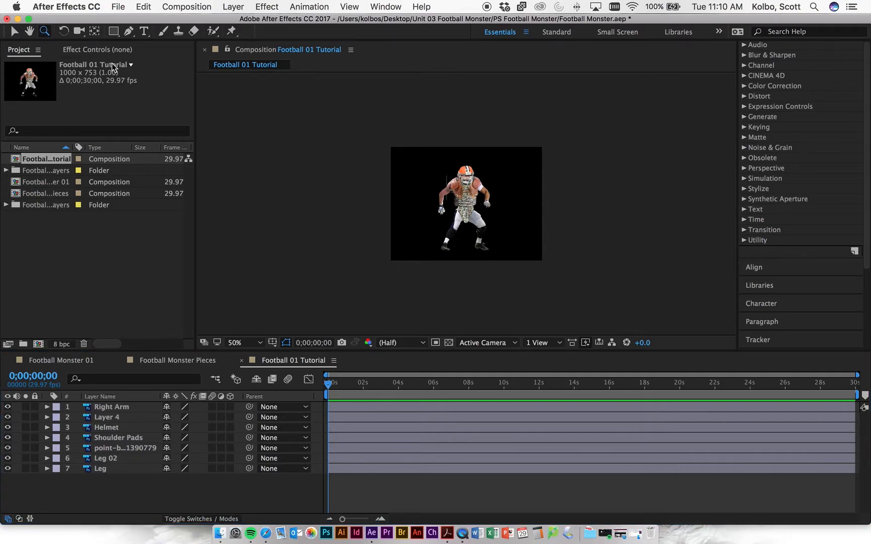
click(370, 180)
click(614, 241)
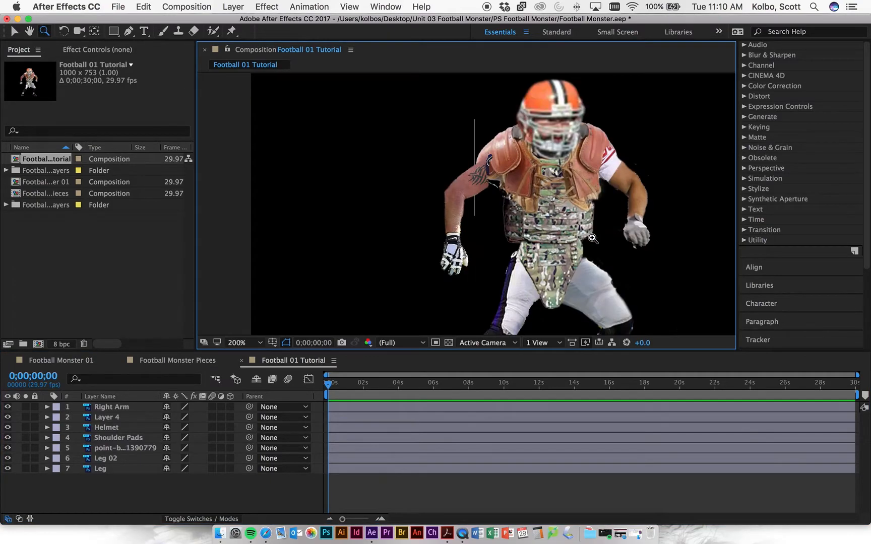
key(comma)
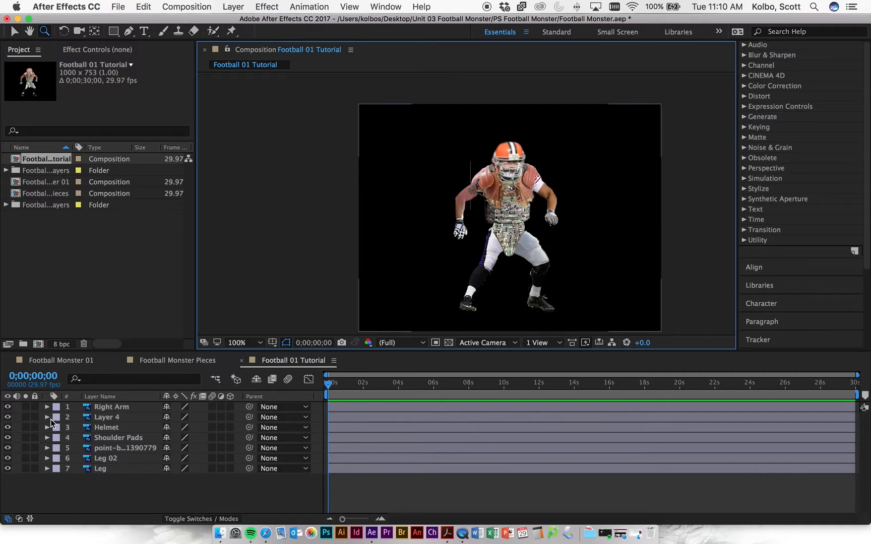
click(7, 406)
click(8, 407)
click(7, 417)
click(8, 417)
click(7, 427)
click(8, 428)
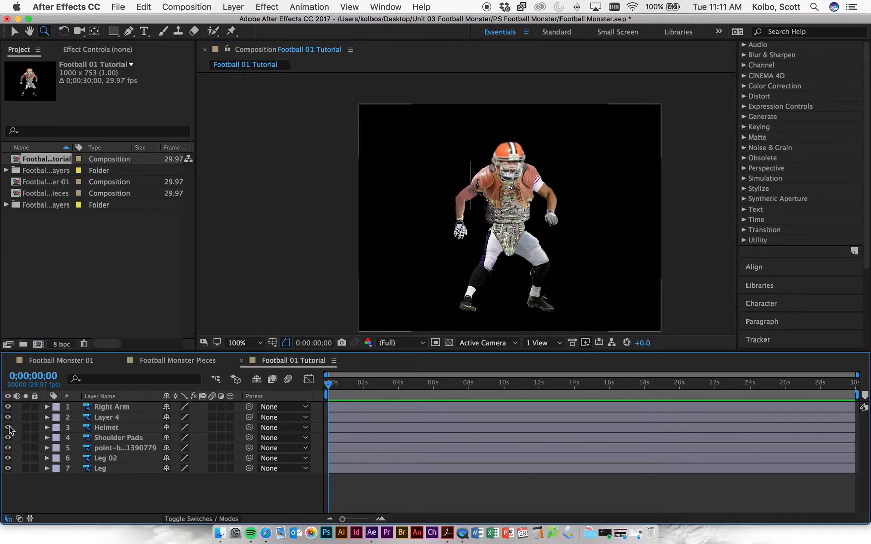
click(8, 438)
click(8, 438)
click(8, 438)
click(8, 438)
click(8, 448)
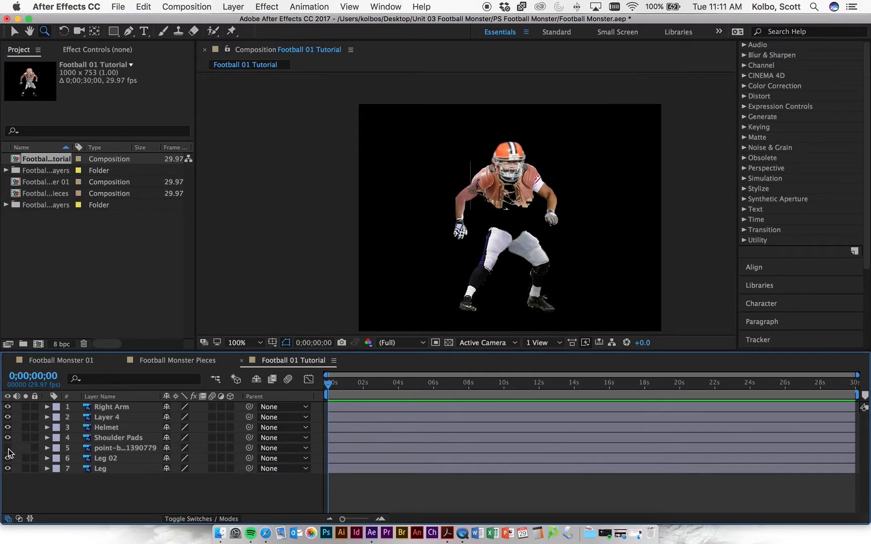
click(8, 448)
click(8, 458)
click(8, 458)
click(7, 469)
click(7, 469)
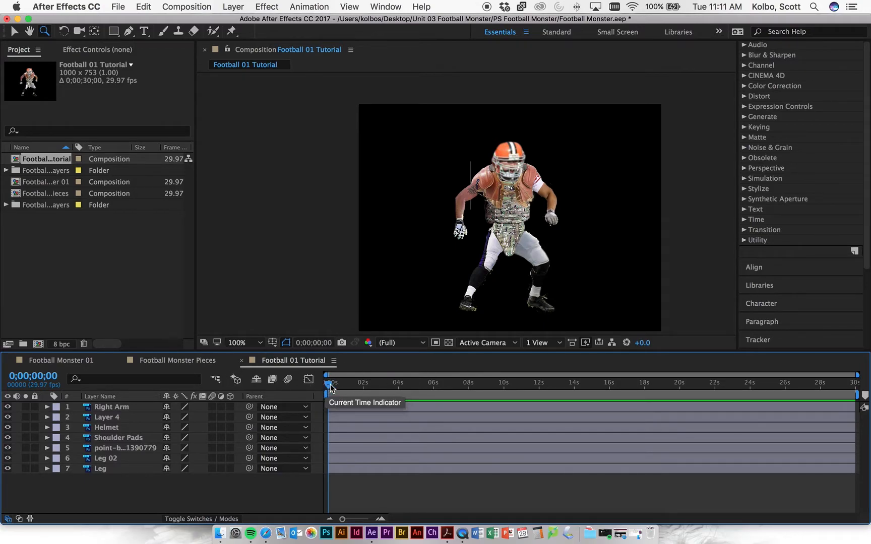
- Preview the timeline playback, stop it, and return the current time to 0;00;00;00
key(space)
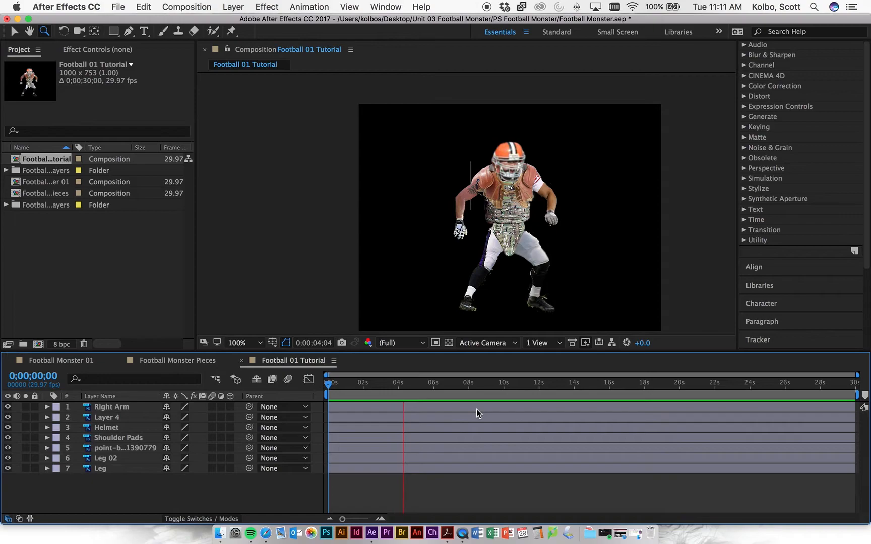
key(space)
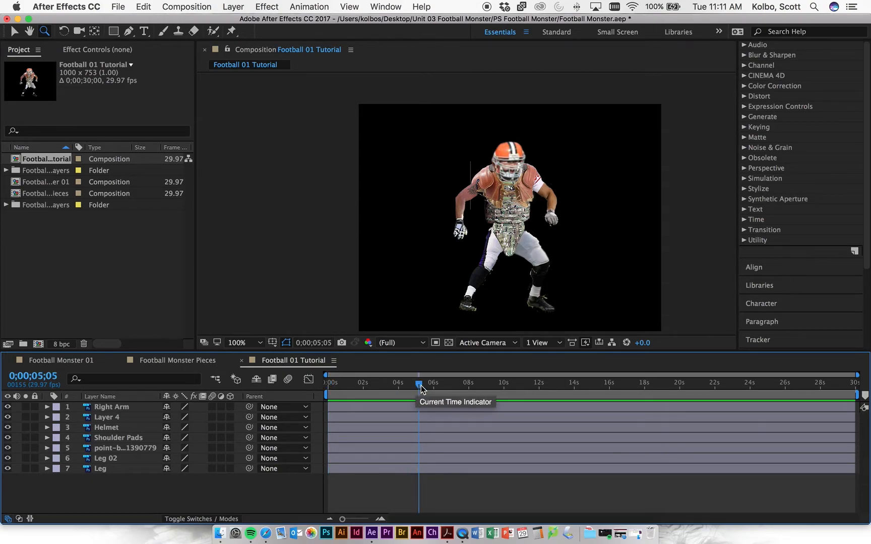
drag(418, 385, 312, 390)
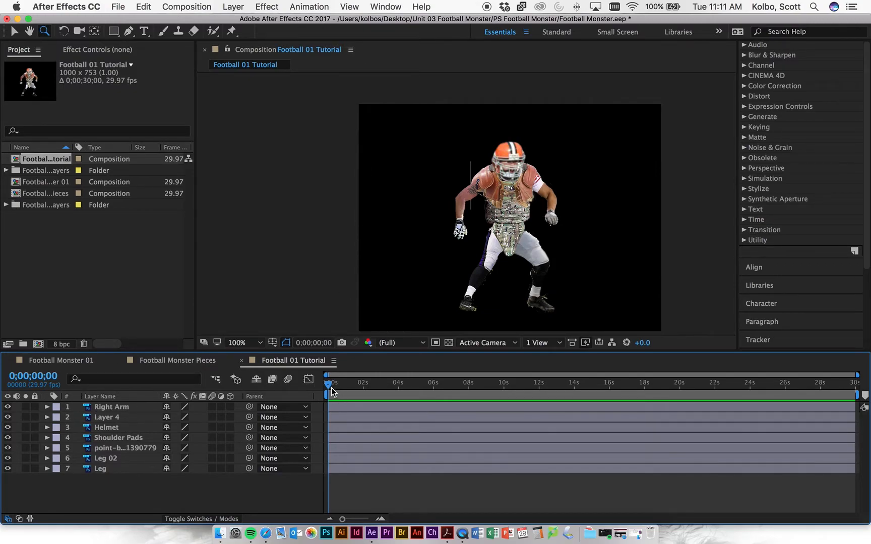
- Shorten the Right Arm layer so it ends before the one-second mark, and preview the composition past its end
mouse_move(329, 385)
mouse_down()
mouse_move(513, 387)
mouse_move(328, 390)
mouse_up()
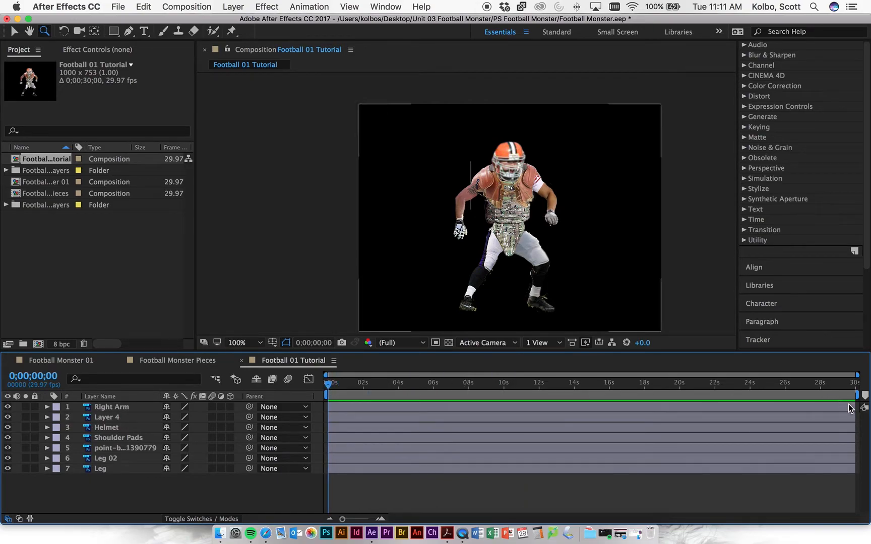
drag(858, 407, 344, 404)
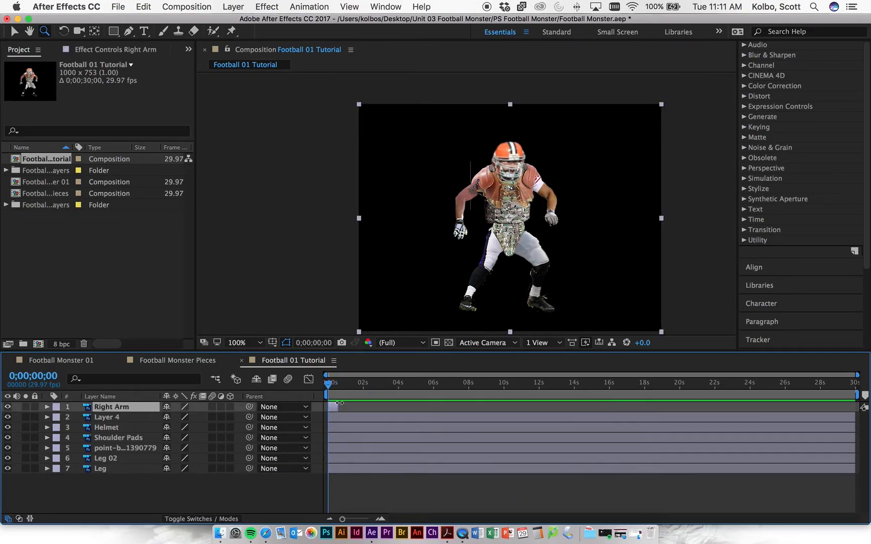
key(space)
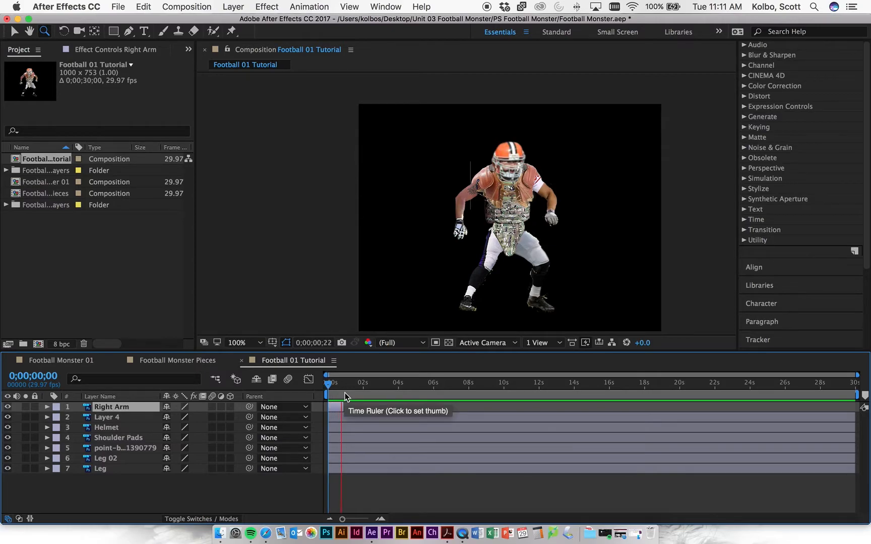
key(space)
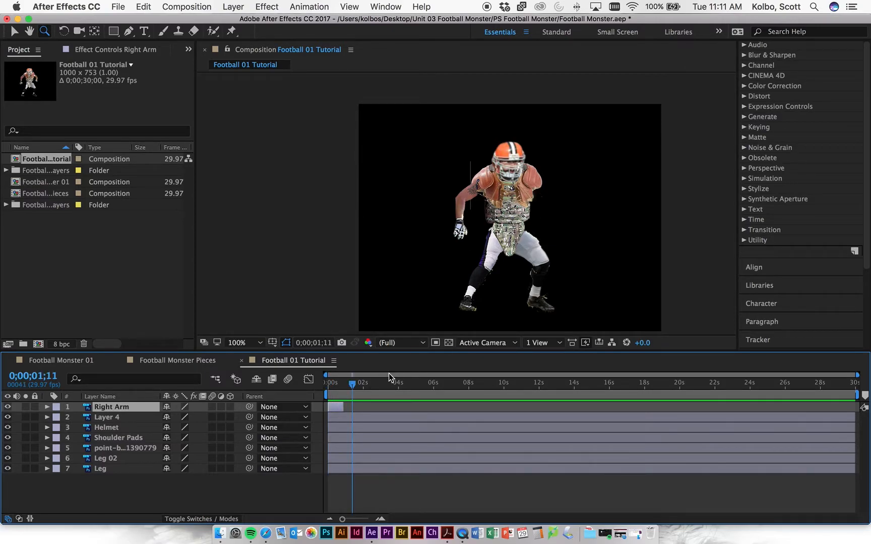
- Extend the Right Arm layer back to the composition's full 30 seconds, scrub the timeline, and return to 0;00;00;00
mouse_move(344, 408)
mouse_down()
mouse_move(360, 409)
mouse_move(336, 411)
mouse_move(360, 409)
mouse_move(353, 411)
mouse_up()
drag(351, 410, 852, 396)
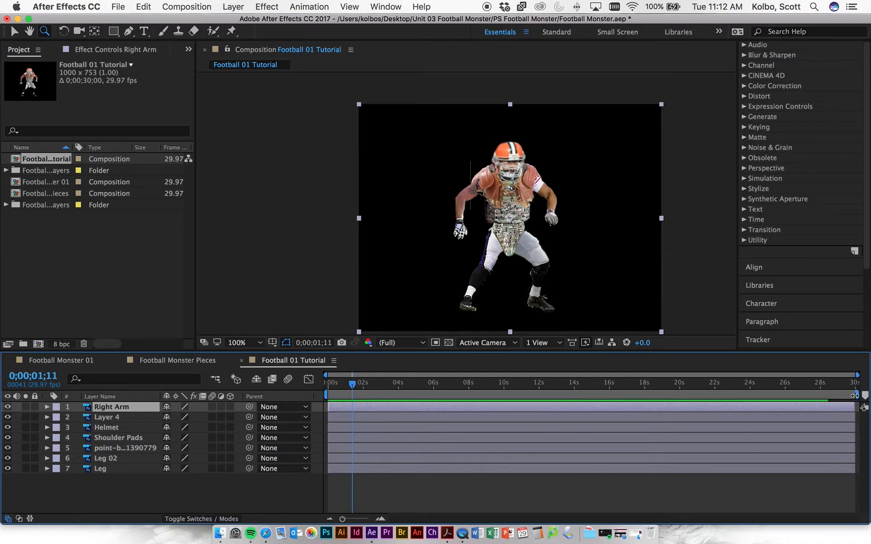
drag(854, 400, 540, 387)
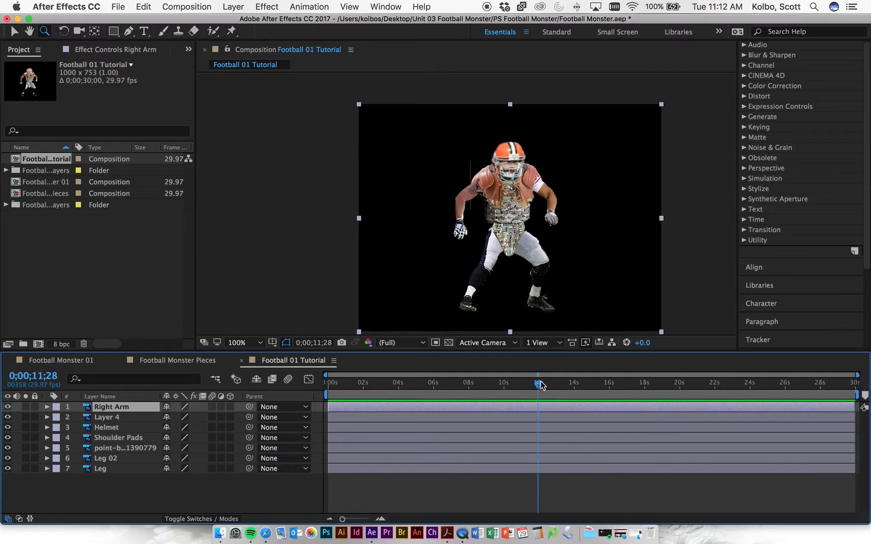
key(Home)
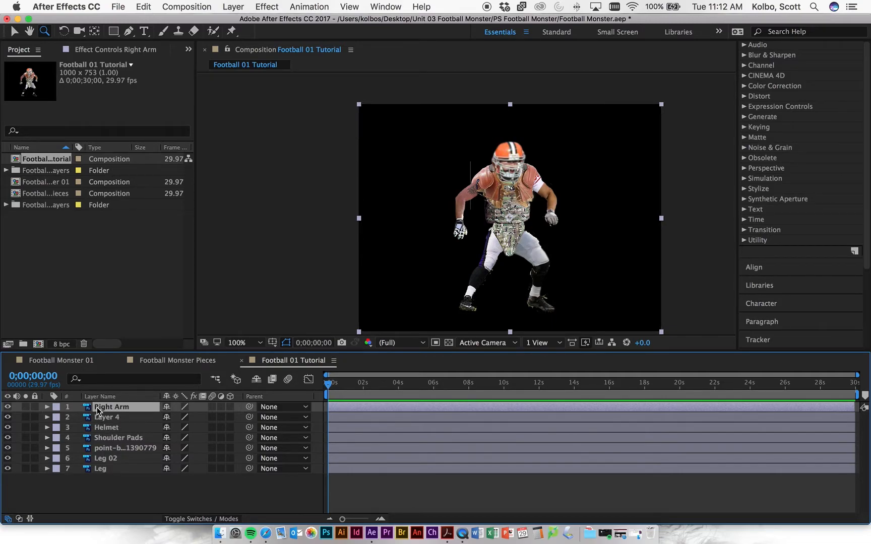
- Reorder the layer stack so Shoulder Pads sits directly below Layer 4 and Right Arm sits between Shoulder Pads and Helmet
mouse_move(88, 410)
mouse_down()
mouse_move(90, 428)
mouse_move(89, 413)
mouse_up()
click(125, 498)
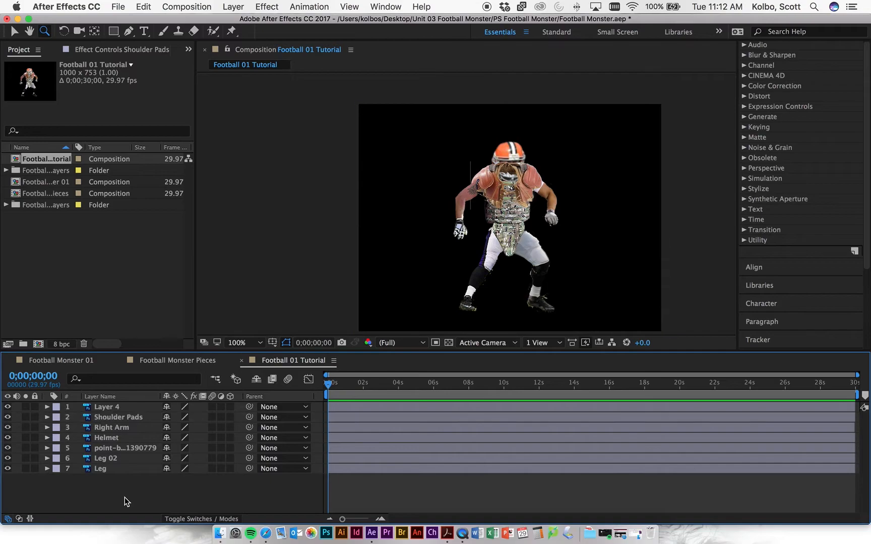
- Identify the point-blank layer by toggling its visibility and viewing it alone in its own layer view, then return to the composition
click(123, 448)
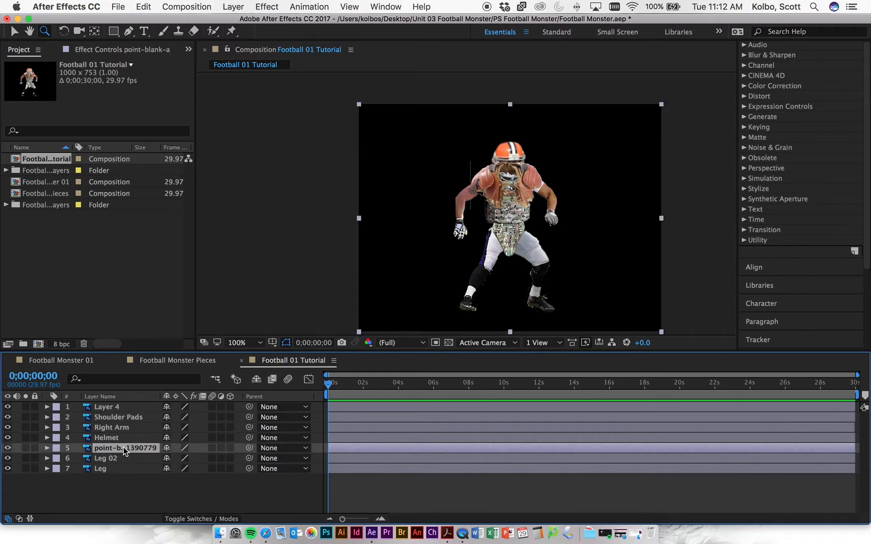
click(8, 448)
click(7, 448)
double_click(123, 449)
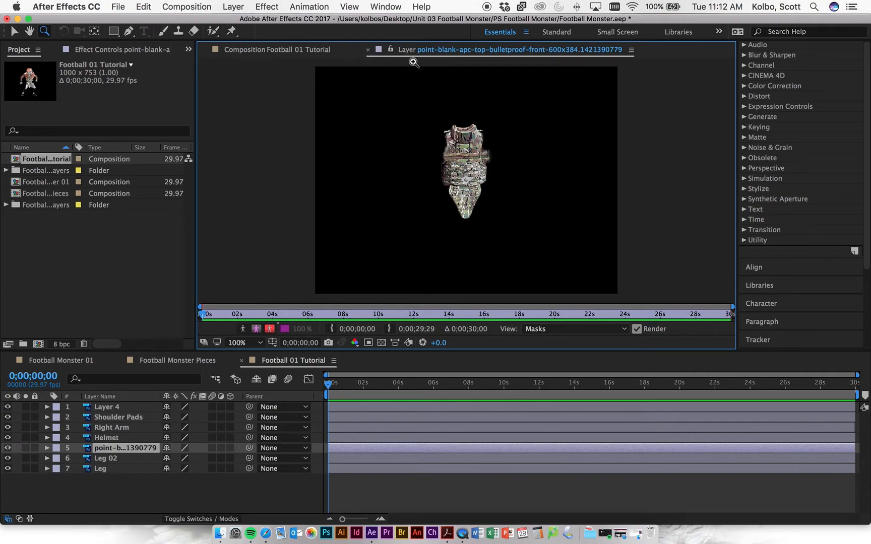
click(276, 50)
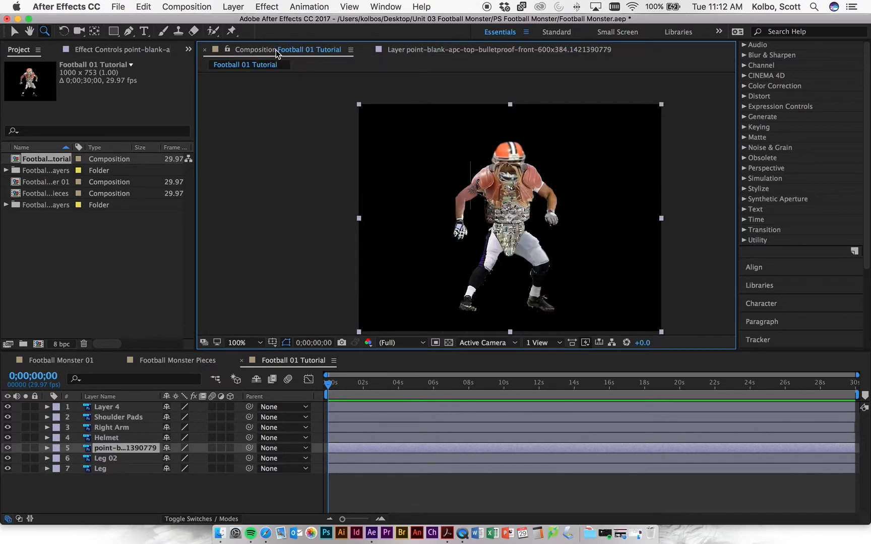
click(421, 54)
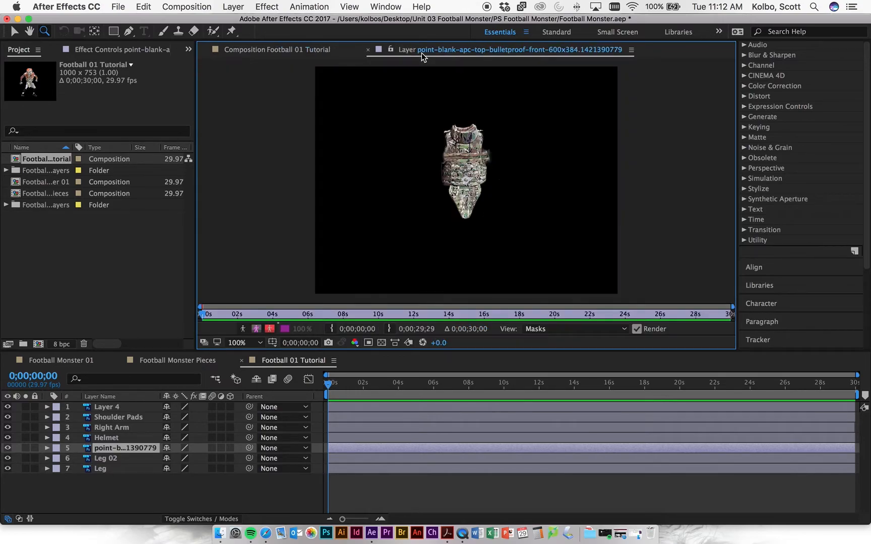
click(367, 49)
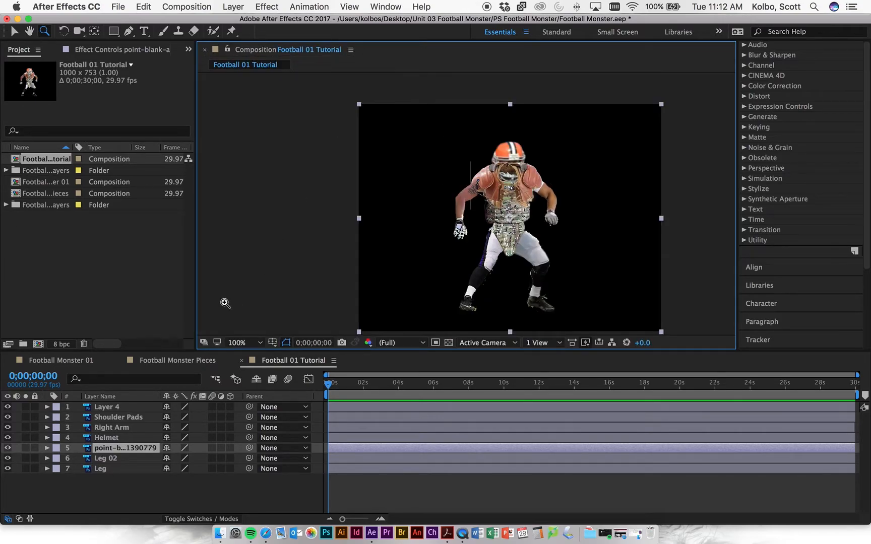
- Rename the point-blank vest layer as Torso
click(100, 451)
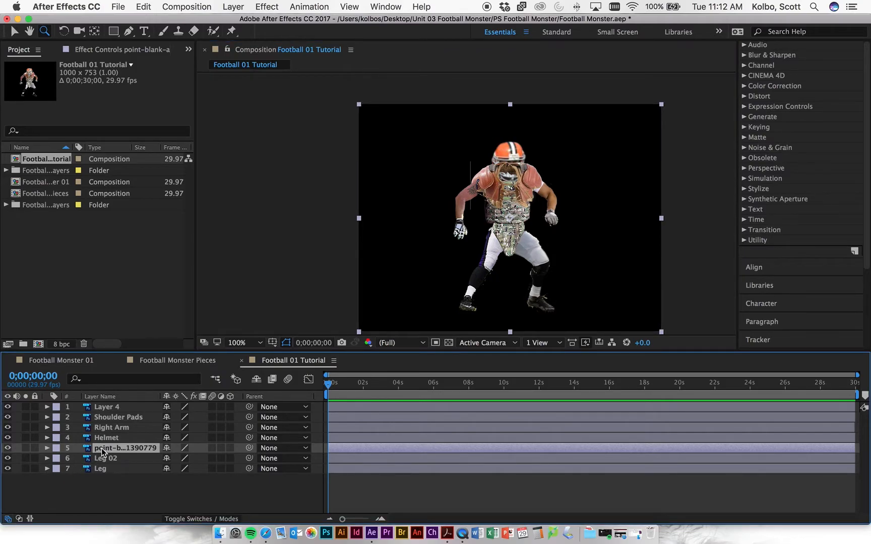
right_click(103, 450)
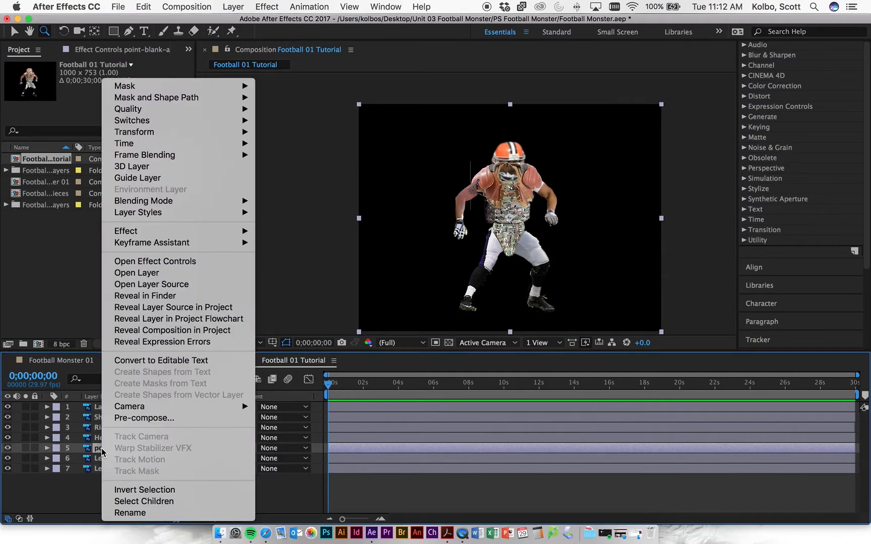
click(132, 513)
text(Torso)
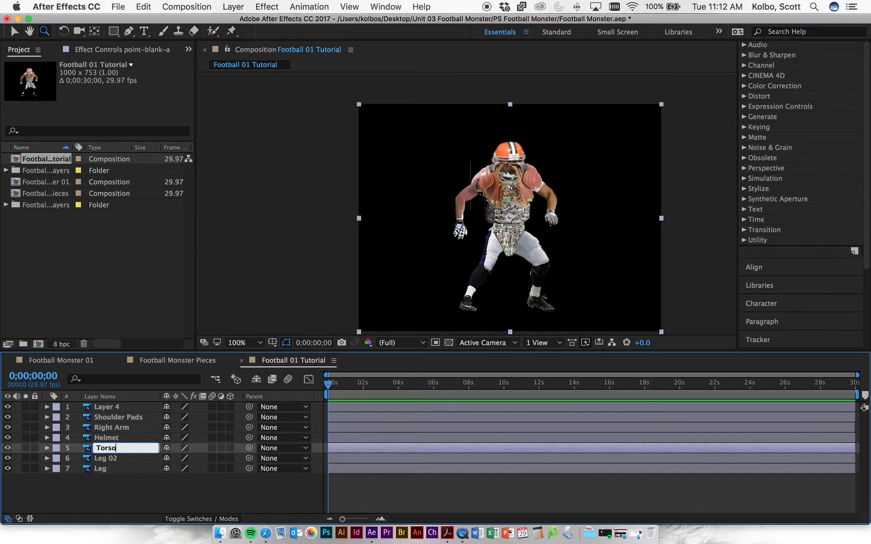
click(97, 490)
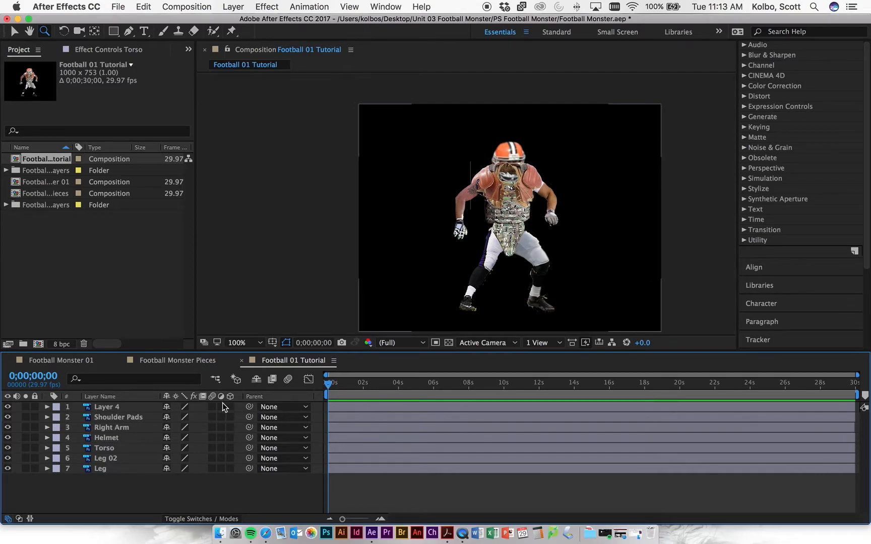
- Move the Helmet layer to the top of the layer stack
drag(123, 436, 125, 405)
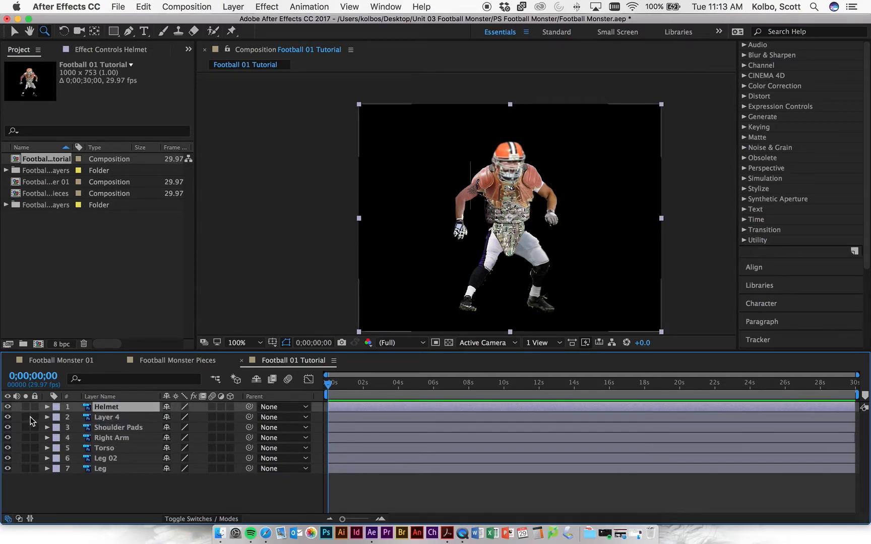
- Check which body part Layer 4 holds, rename the layer as Left Arm, and close its layer view
click(5, 419)
click(8, 418)
click(7, 418)
click(105, 419)
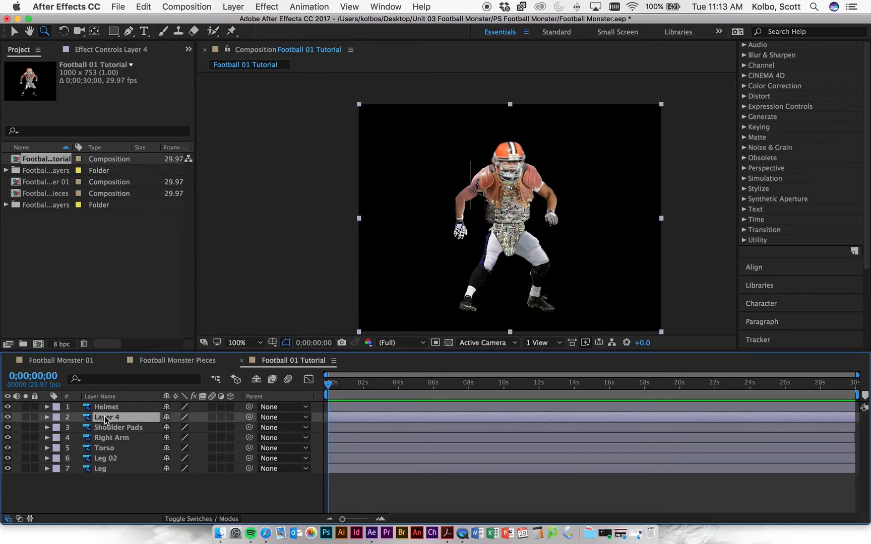
double_click(120, 417)
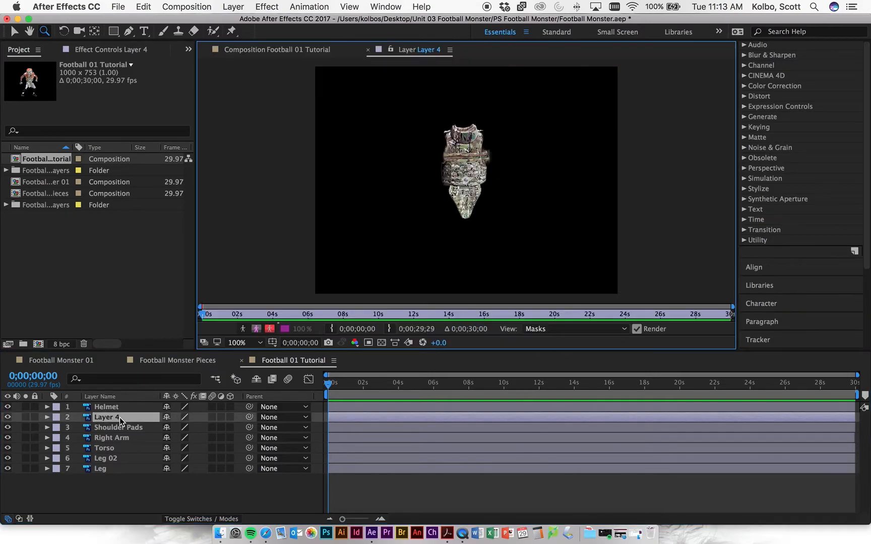
right_click(116, 420)
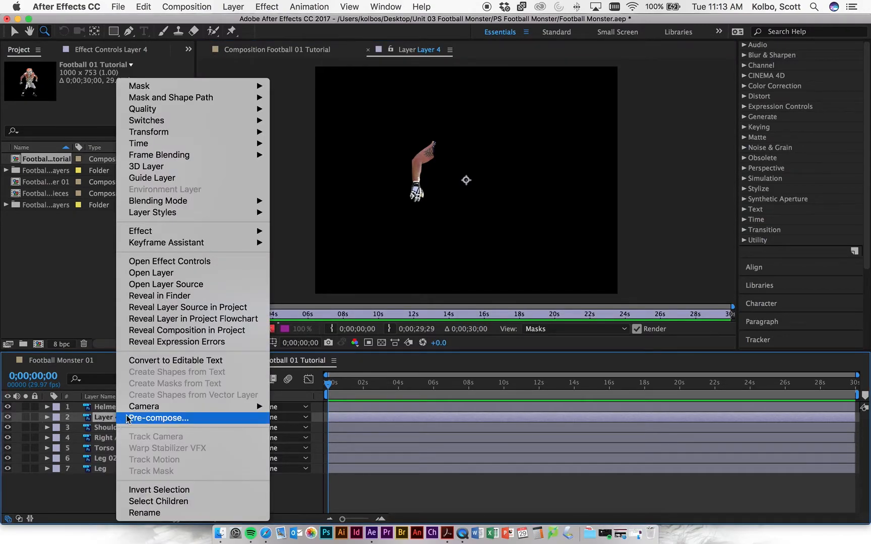
click(151, 513)
text(Left Arm)
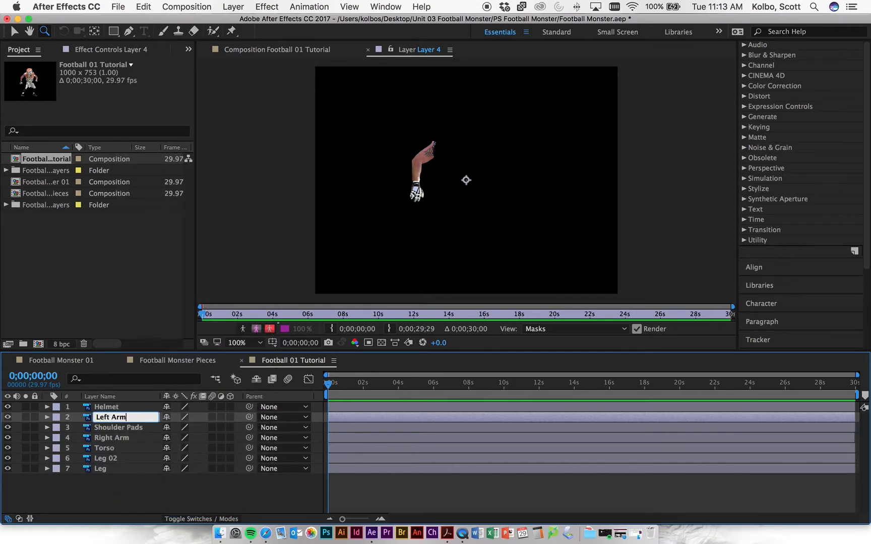
click(105, 480)
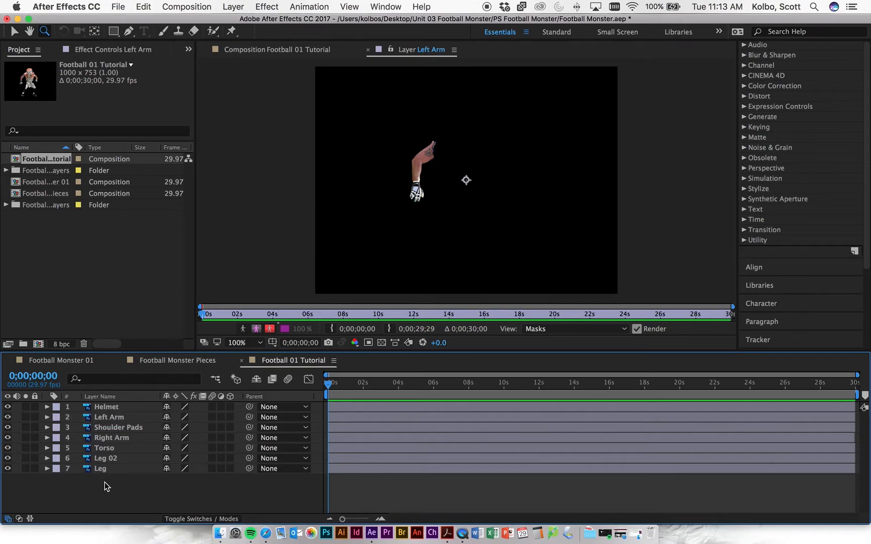
click(367, 48)
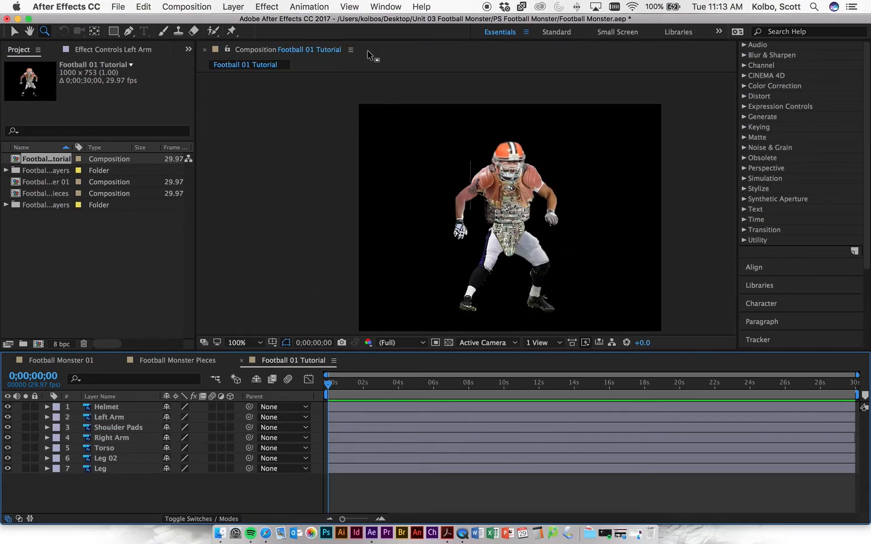
- Move the Left Arm layer directly below Shoulder Pads in the layer stack
click(143, 418)
drag(135, 426, 132, 435)
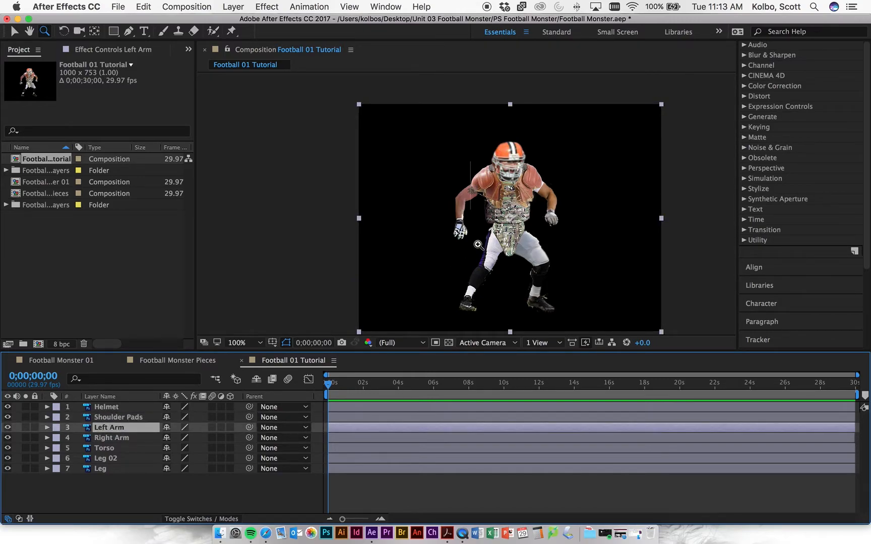
- Inspect the joint between the Left Arm and the shoulder pads at 400%, and fit the whole composition back in view
click(474, 192)
click(474, 192)
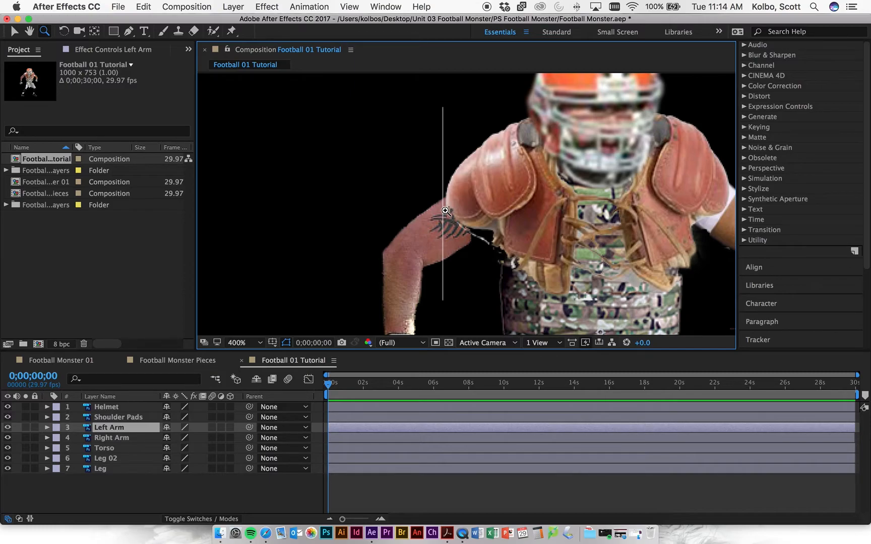
click(455, 370)
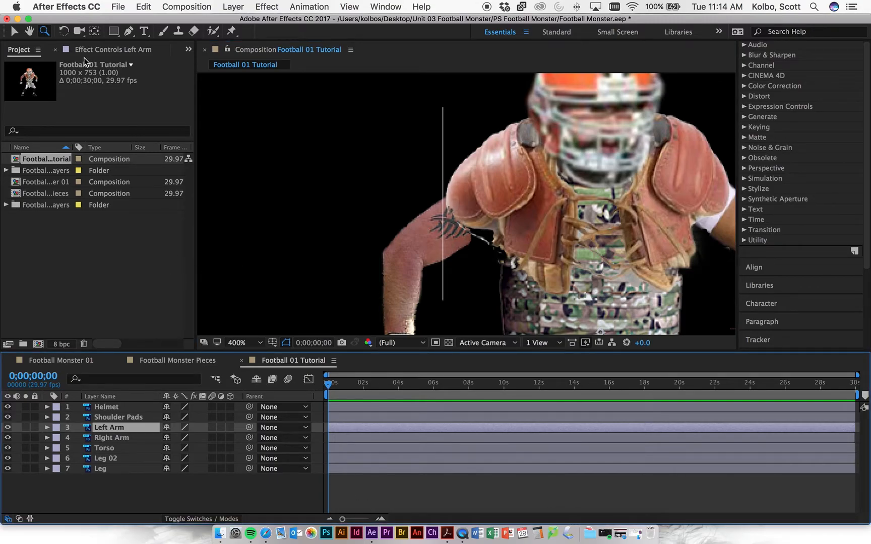
click(30, 31)
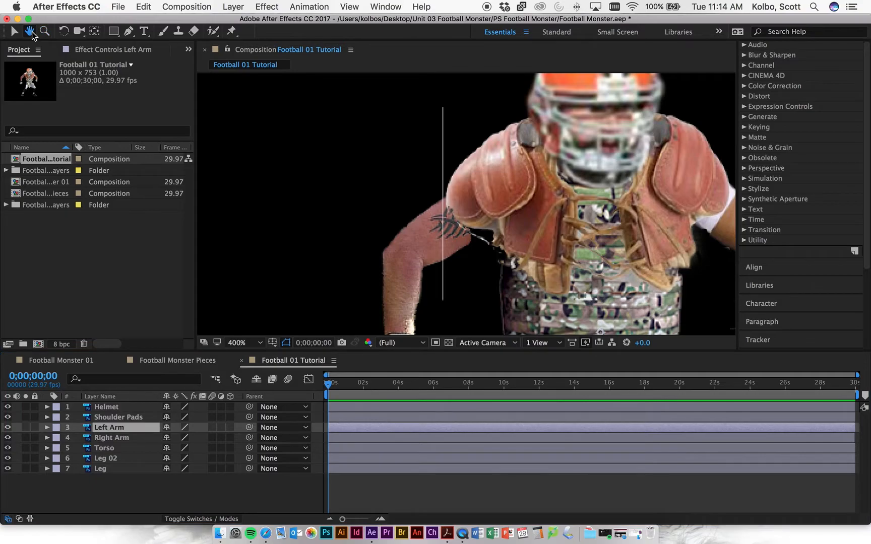
click(404, 188)
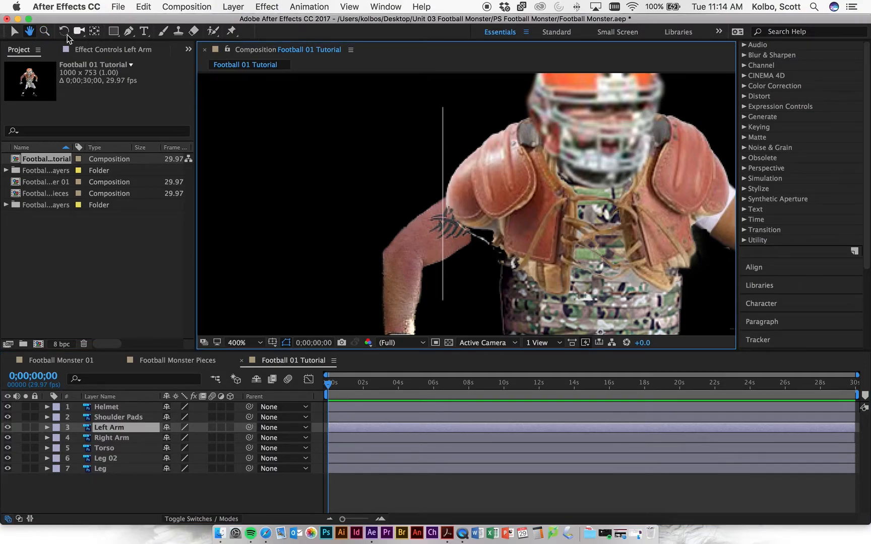
double_click(31, 31)
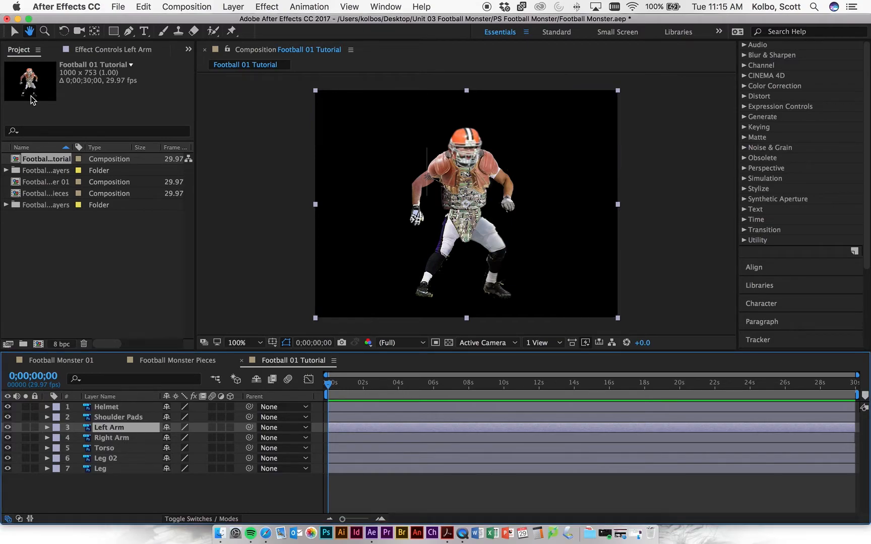
- Move the Right Arm layer outward in the composition so the arm separates from the shoulder pads
click(15, 32)
click(115, 438)
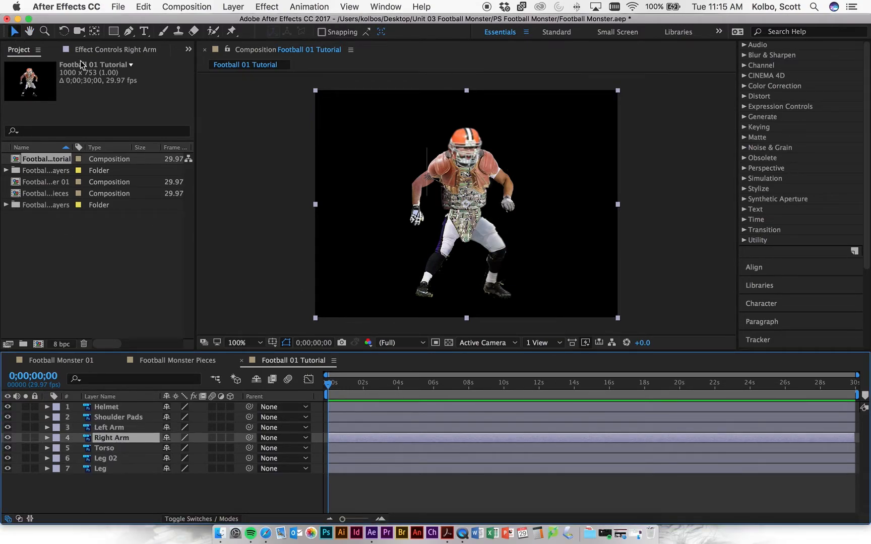
mouse_move(510, 201)
mouse_down()
mouse_move(568, 199)
mouse_move(514, 194)
mouse_move(527, 198)
mouse_up()
drag(507, 199, 530, 201)
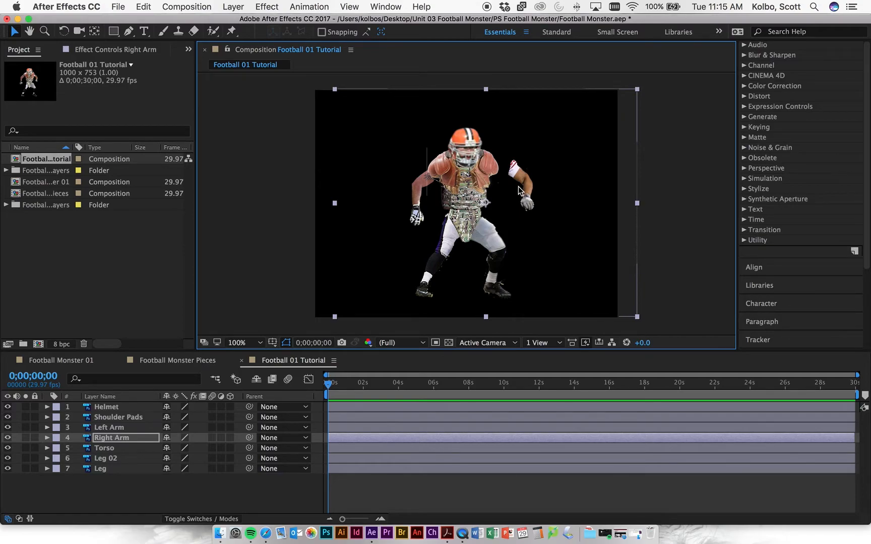
- Reveal the Right Arm layer's Transform properties and move the arm farther from the body, to position 684.0, 386.5
click(86, 440)
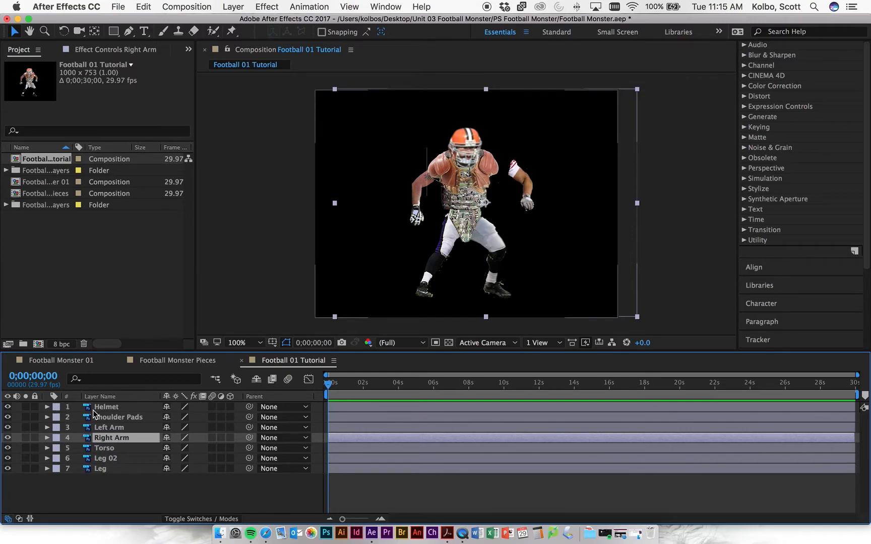
click(47, 438)
click(47, 439)
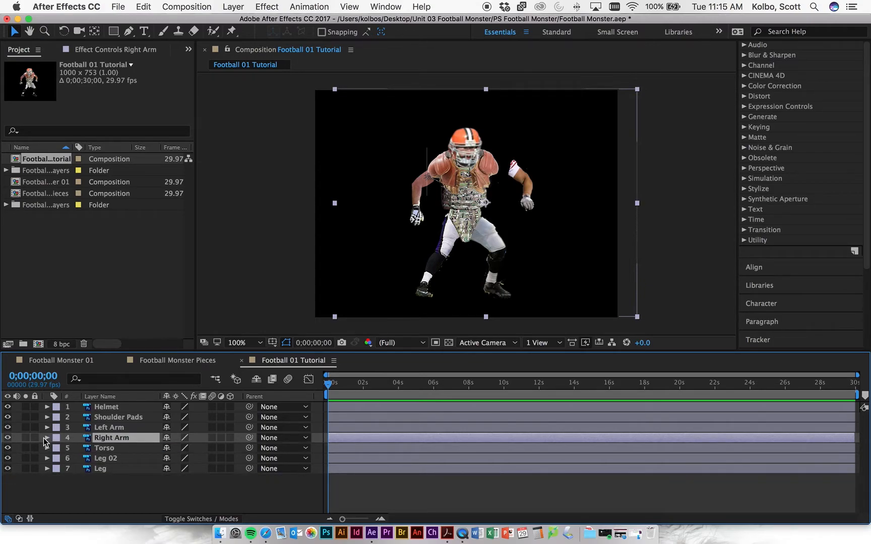
click(47, 439)
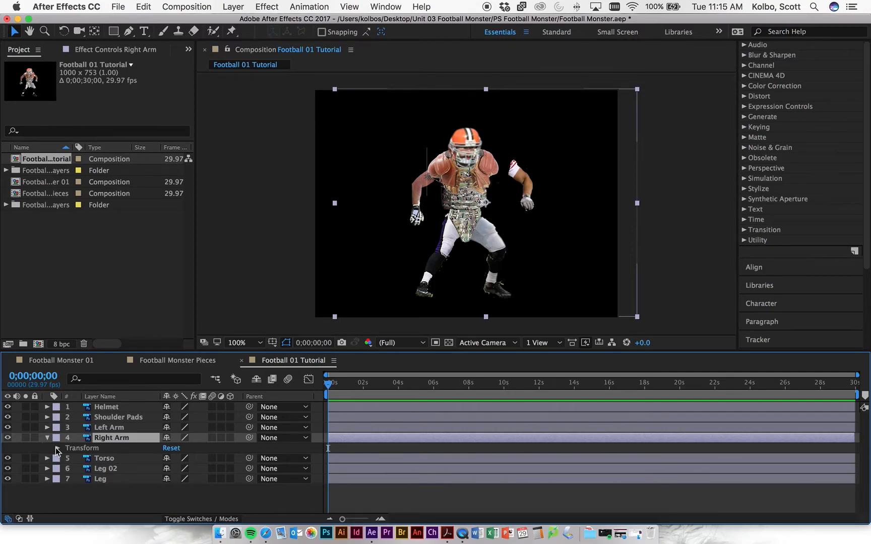
click(57, 449)
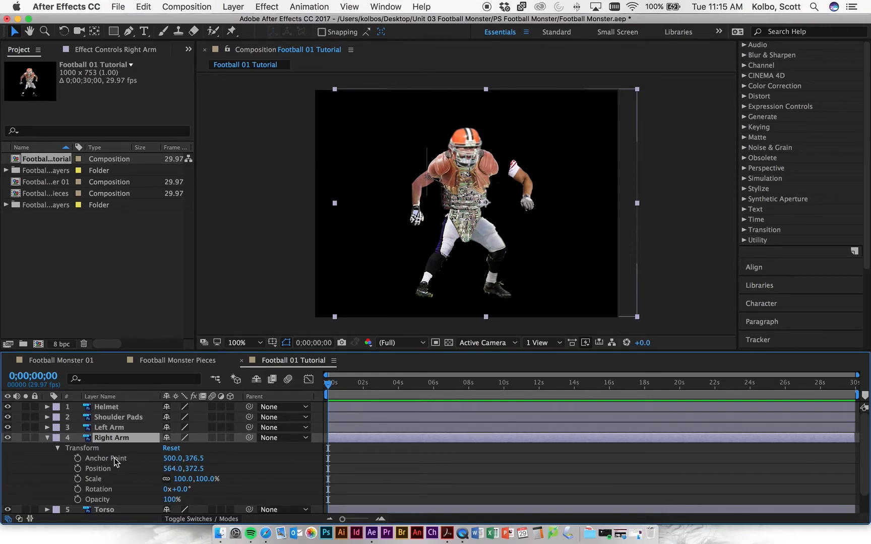
drag(517, 202, 553, 206)
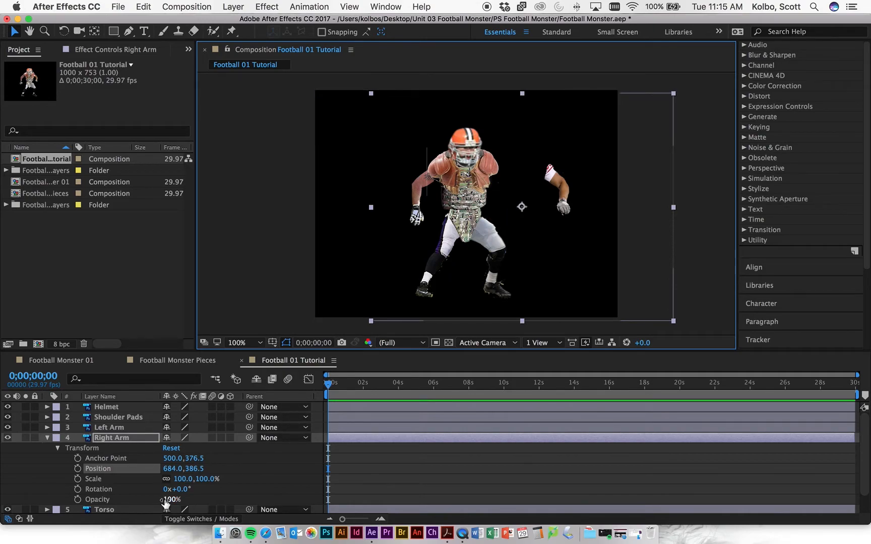
- Try rotating the Right Arm about its default anchor point, and undo the rotation
mouse_move(180, 491)
mouse_down()
mouse_move(161, 489)
mouse_move(176, 489)
mouse_up()
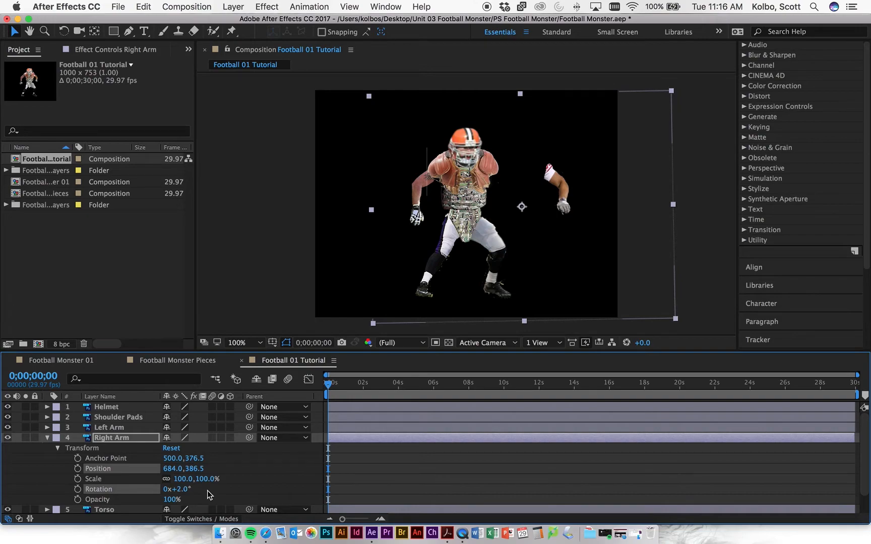
key(super+z)
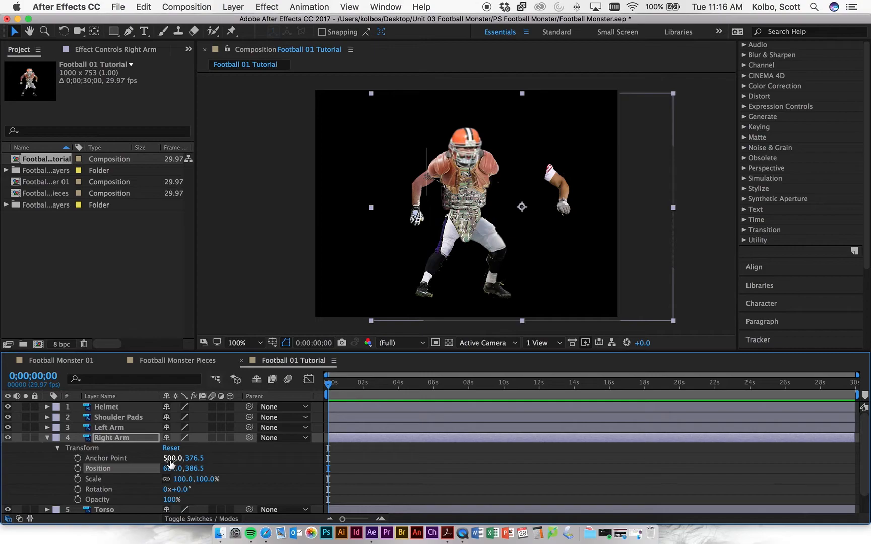
- Set the Right Arm's anchor point to 589.0, 261.5 and move the arm to position 740.0, 320.5
mouse_move(168, 459)
mouse_down()
mouse_move(160, 460)
mouse_move(169, 459)
mouse_up()
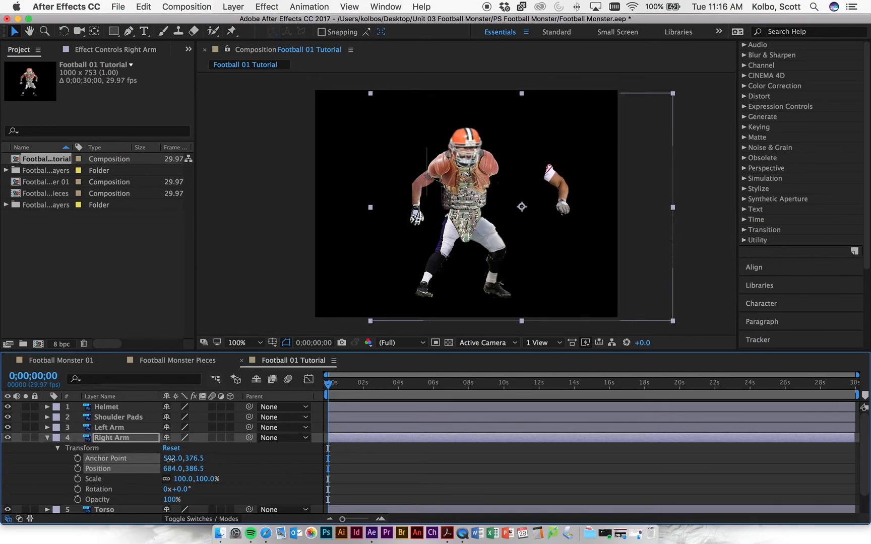
drag(171, 458, 126, 459)
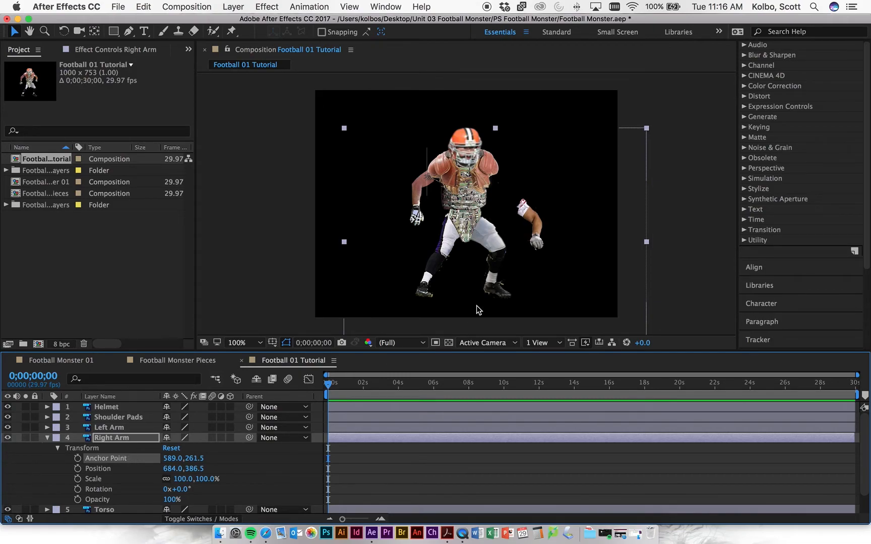
drag(558, 231, 586, 198)
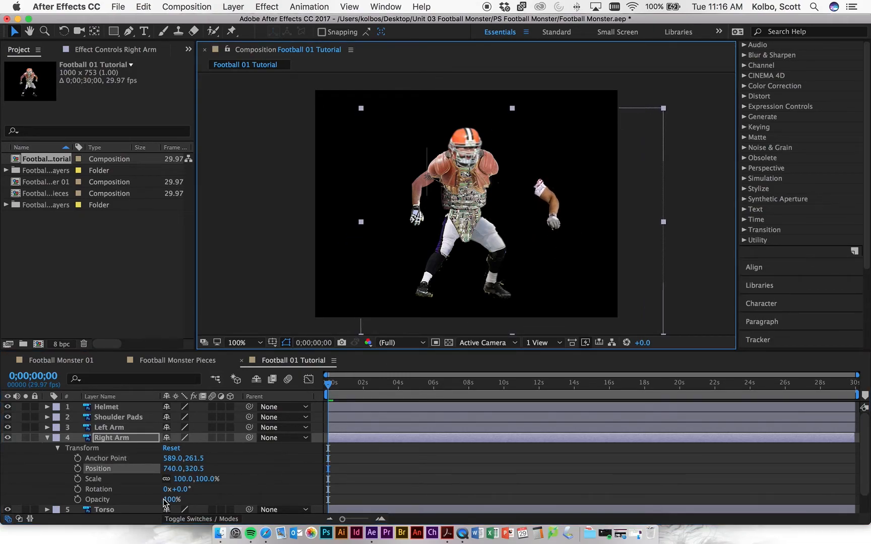
- Test how the Right Arm rotates about its new anchor point, and return its rotation to 0°
mouse_move(173, 490)
mouse_down()
mouse_move(166, 489)
mouse_move(175, 489)
mouse_up()
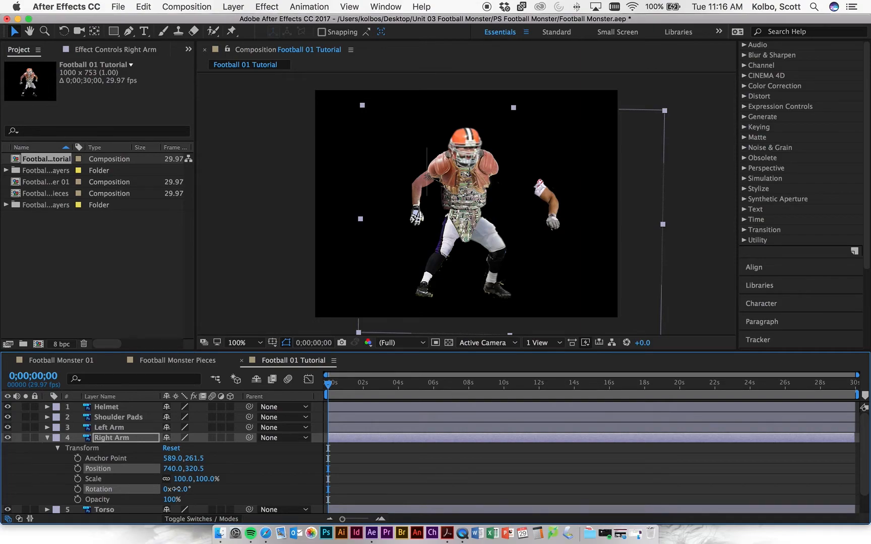
drag(175, 489, 176, 489)
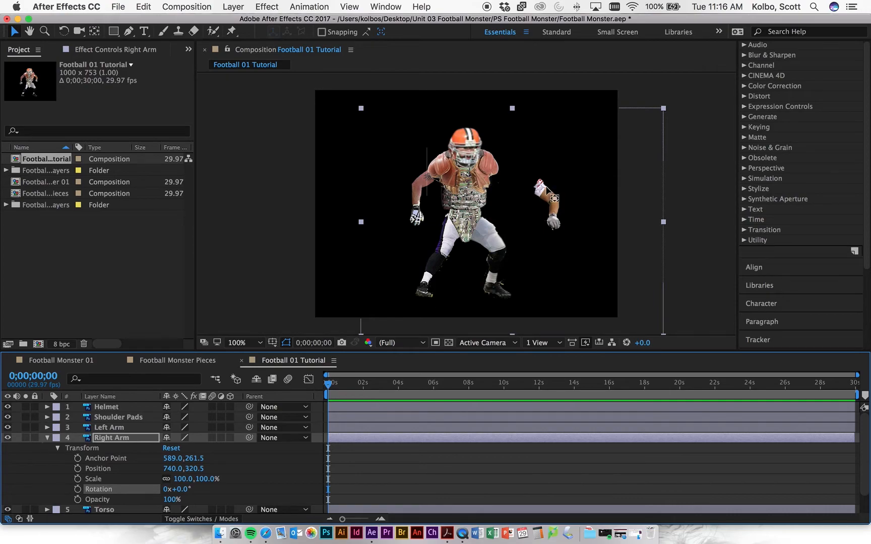
- Shift the Right Arm's anchor point to 589.0, 251.5 with the Pan Behind tool, and move the arm onto the shoulder at 582.0, 242.5
key(y)
key(v)
key(y)
mouse_move(540, 190)
mouse_down()
mouse_move(531, 176)
mouse_move(549, 164)
mouse_move(562, 184)
mouse_move(538, 186)
mouse_up()
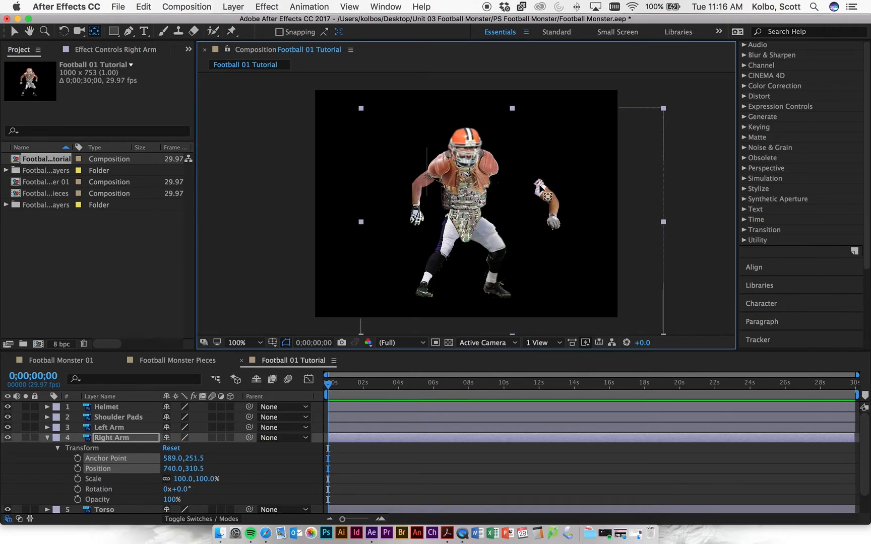
key(v)
drag(564, 210, 513, 186)
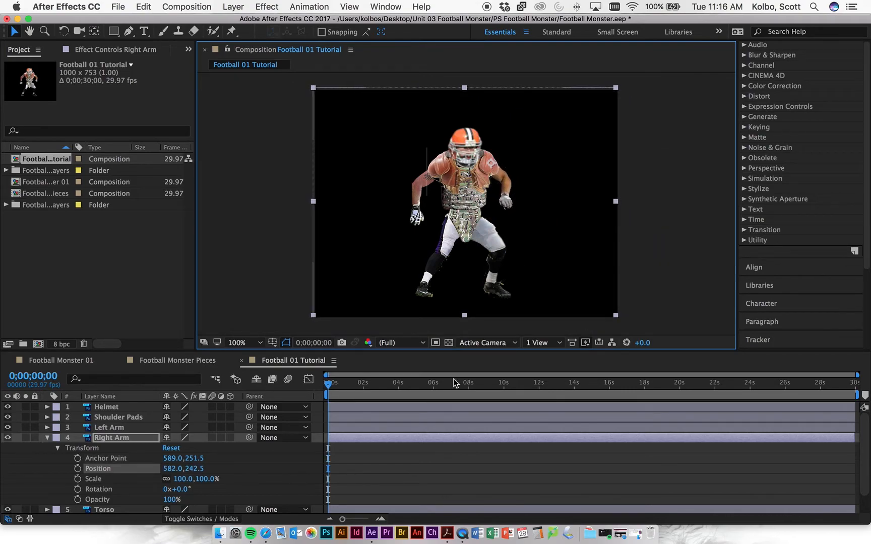
- Fit the Right Arm under the shoulder pads at position 574.0, 222.5 with a rotation of -1°
mouse_move(180, 491)
mouse_down()
mouse_move(135, 487)
mouse_move(172, 488)
mouse_up()
drag(523, 231, 521, 226)
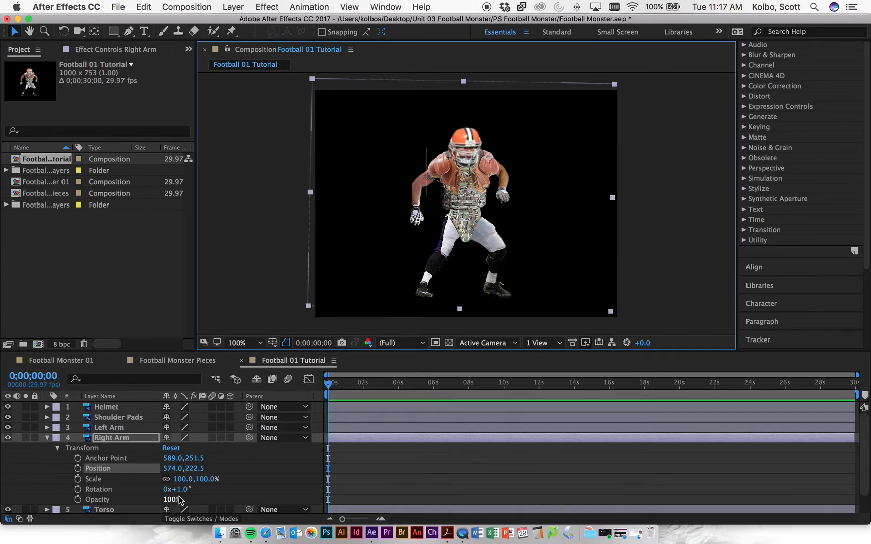
mouse_move(177, 489)
mouse_down()
mouse_move(188, 488)
mouse_move(151, 488)
mouse_move(194, 488)
mouse_move(178, 489)
mouse_up()
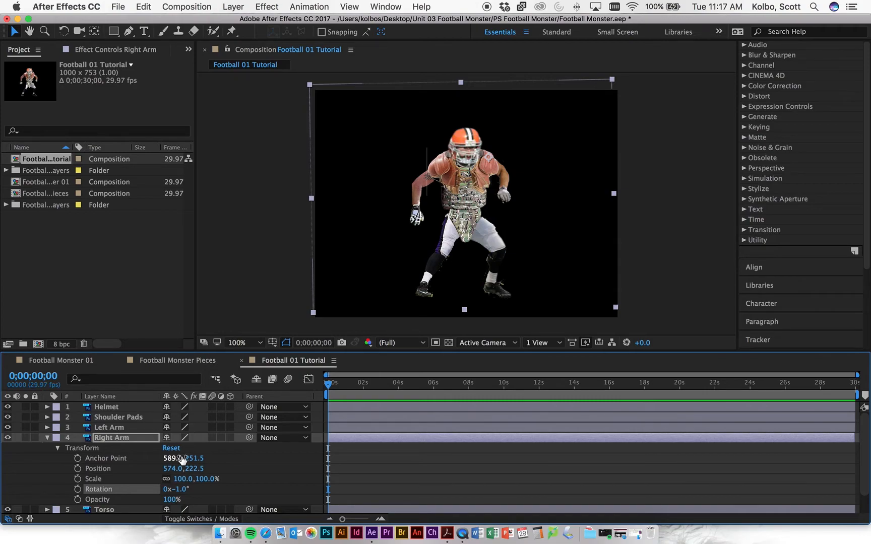
- Animate the Right Arm's Rotation with keyframes of -1° at the start and -50° at 0;00;01;01
click(125, 440)
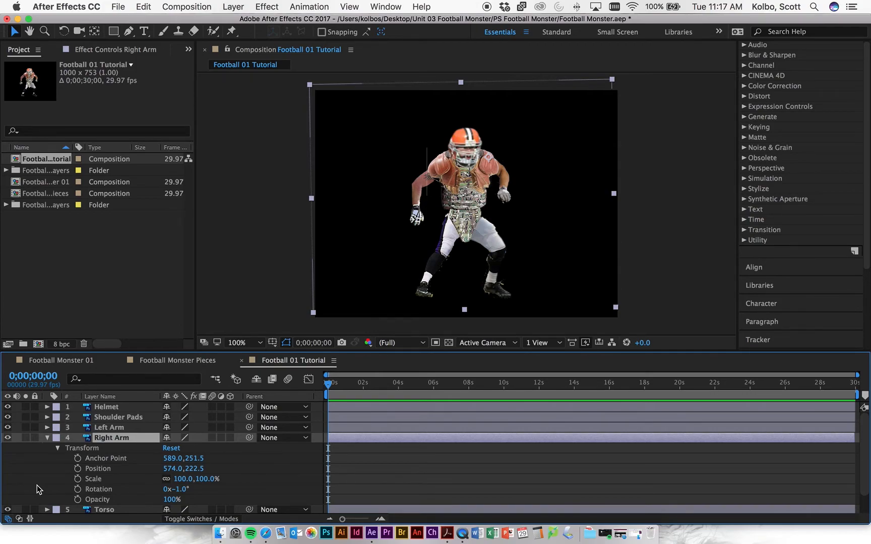
click(78, 490)
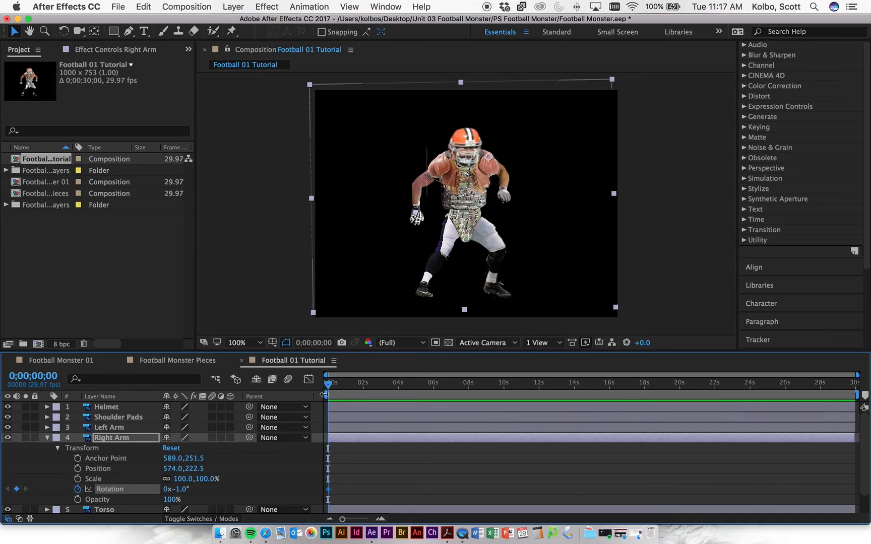
drag(330, 385, 349, 384)
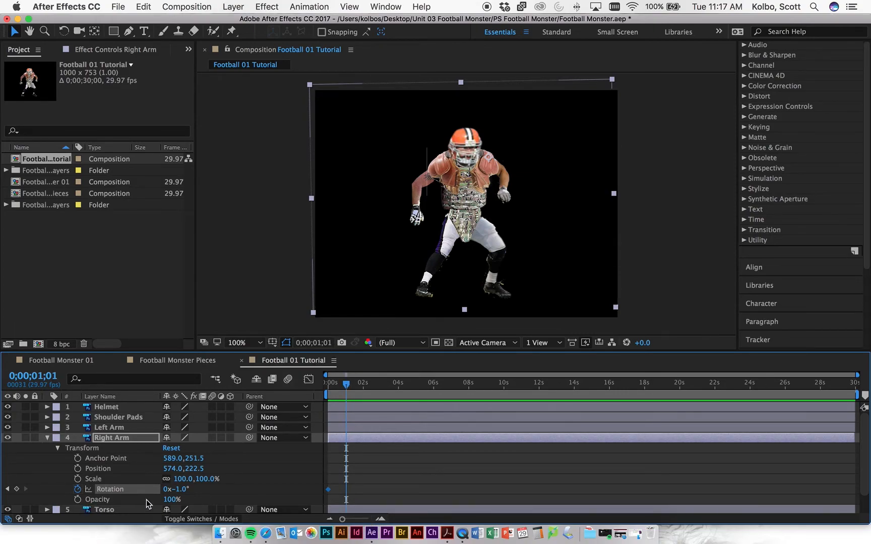
drag(174, 489, 146, 490)
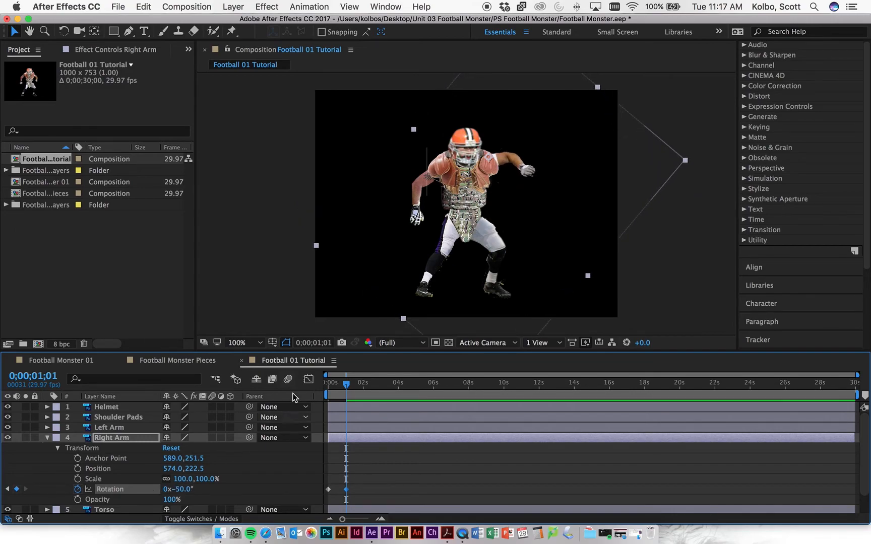
- Add a Right Arm Rotation keyframe of 10° at 0;00;02;00 and preview the swing from the start
mouse_move(346, 387)
mouse_down()
mouse_move(327, 387)
mouse_move(362, 386)
mouse_up()
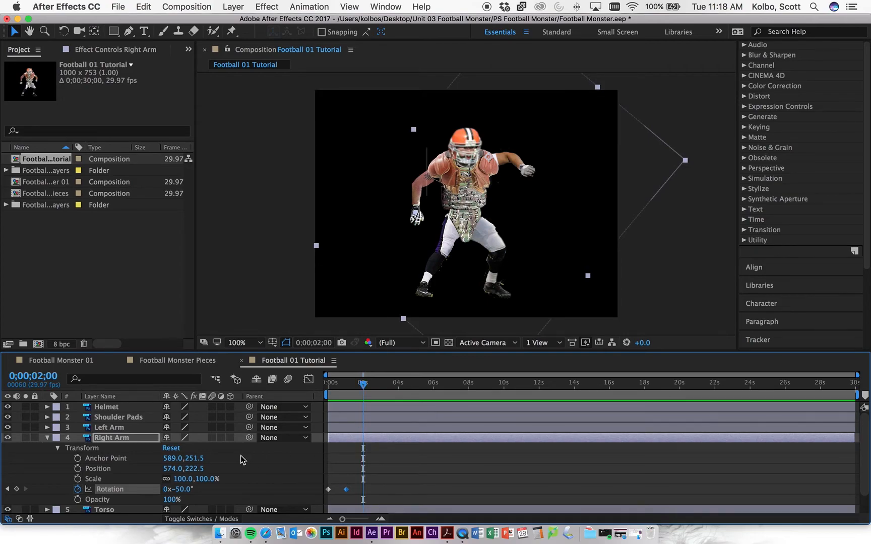
drag(182, 489, 217, 489)
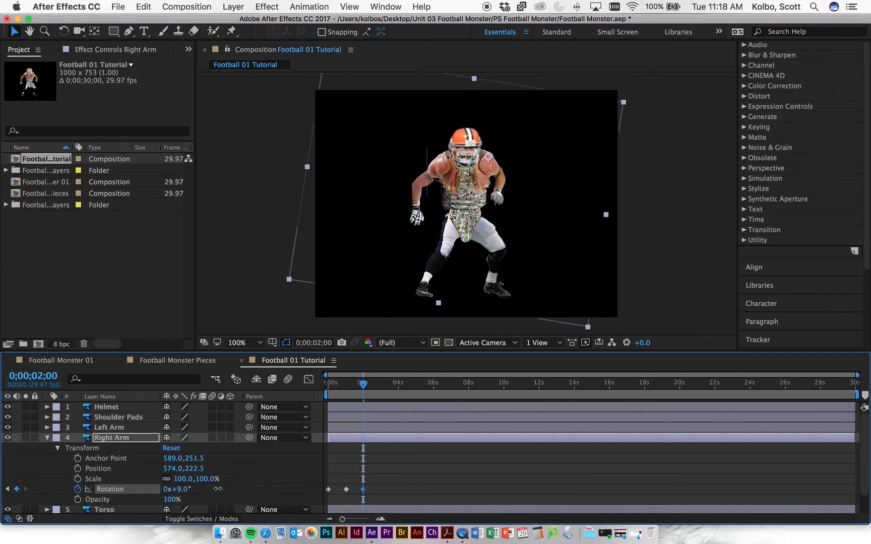
drag(364, 385, 313, 381)
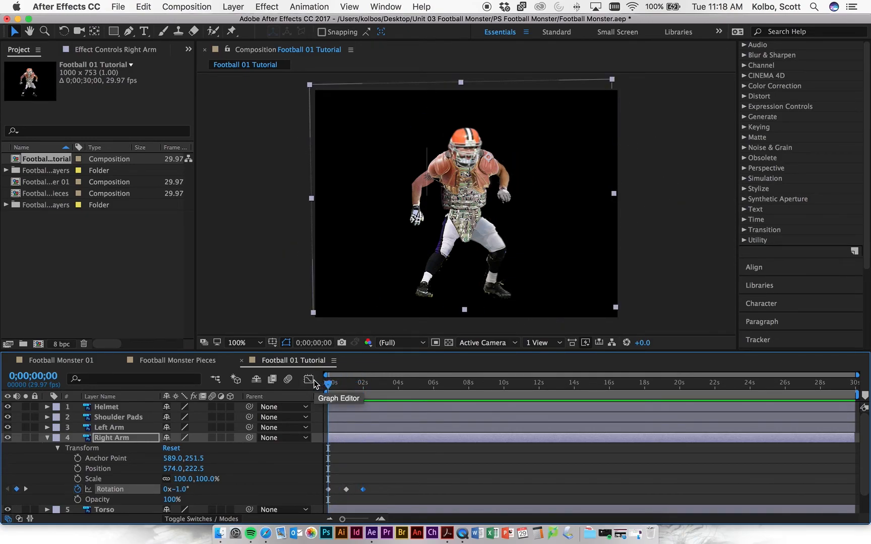
key(space)
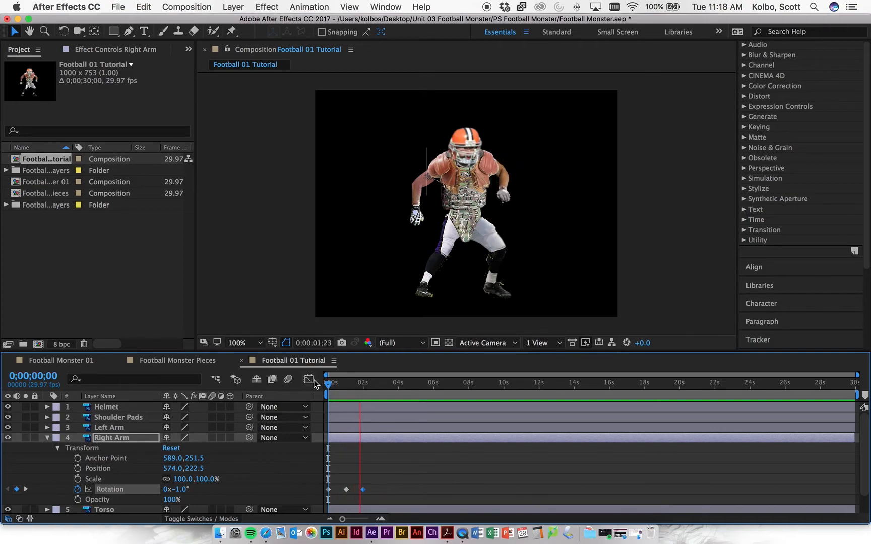
key(space)
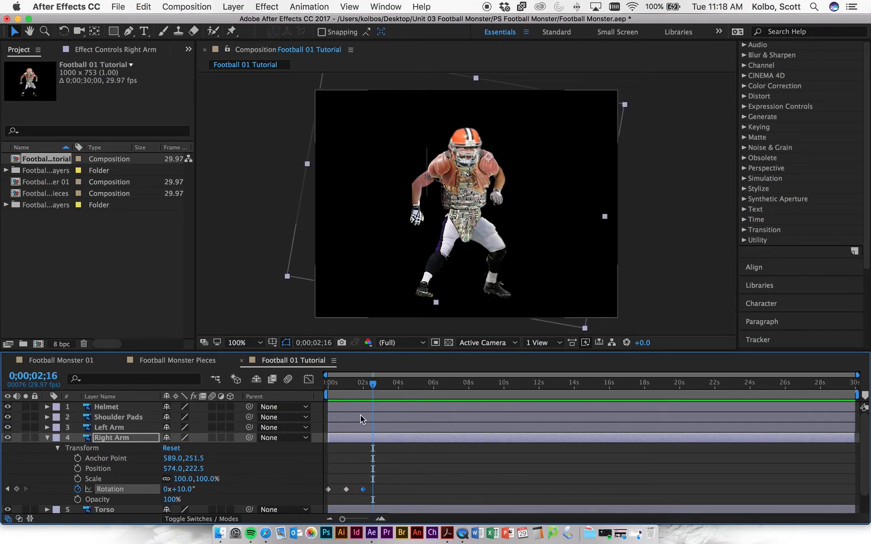
- Add Right Arm Rotation keyframes of -61° at 0;00;02;24 and 11° at 0;00;03;24, and preview the animation from the start
mouse_move(369, 386)
mouse_down()
mouse_move(320, 389)
mouse_move(373, 386)
mouse_up()
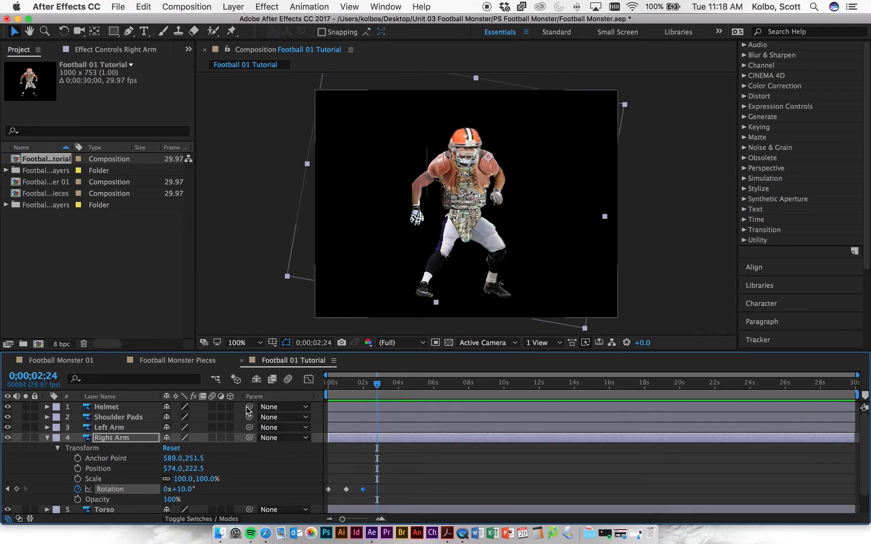
drag(179, 489, 132, 488)
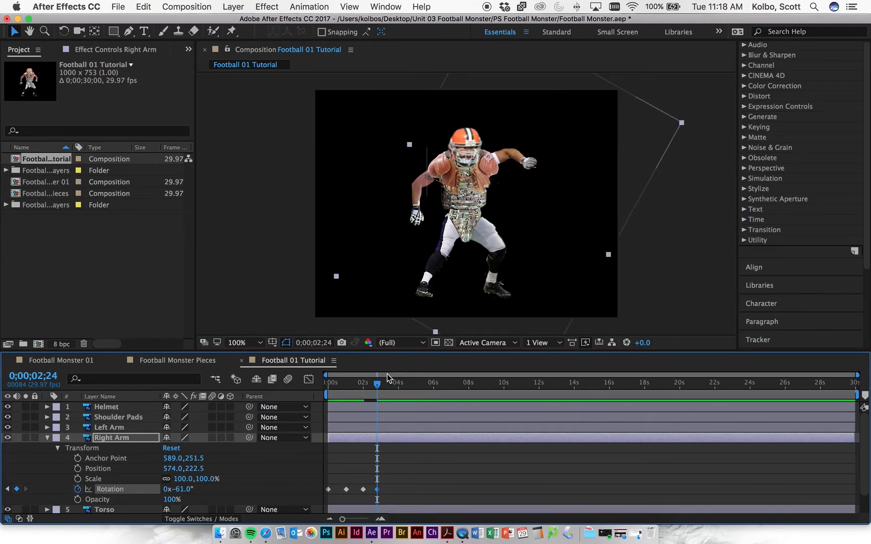
drag(379, 384, 394, 385)
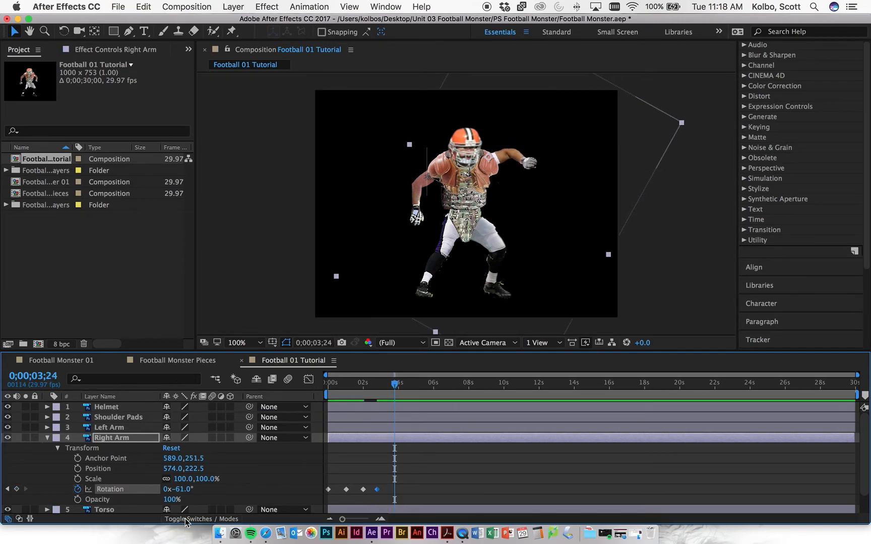
drag(185, 493, 228, 490)
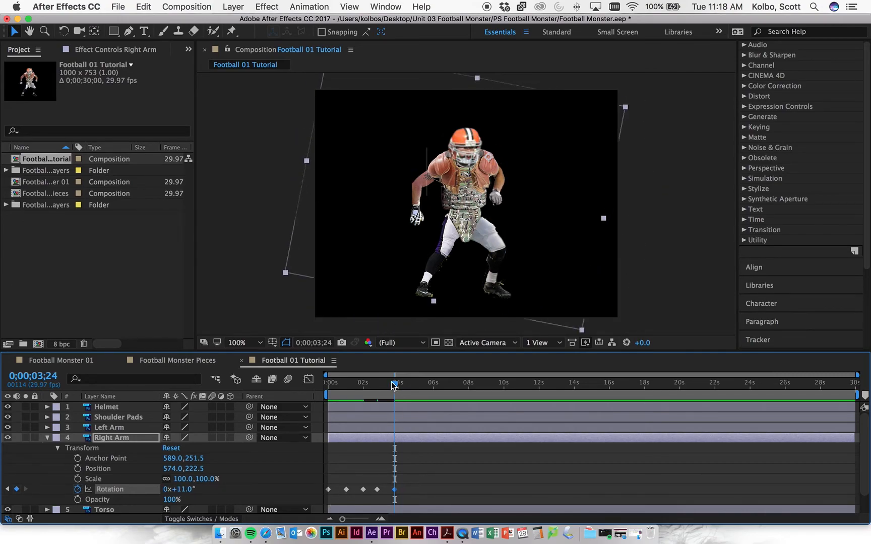
drag(395, 384, 258, 377)
key(space)
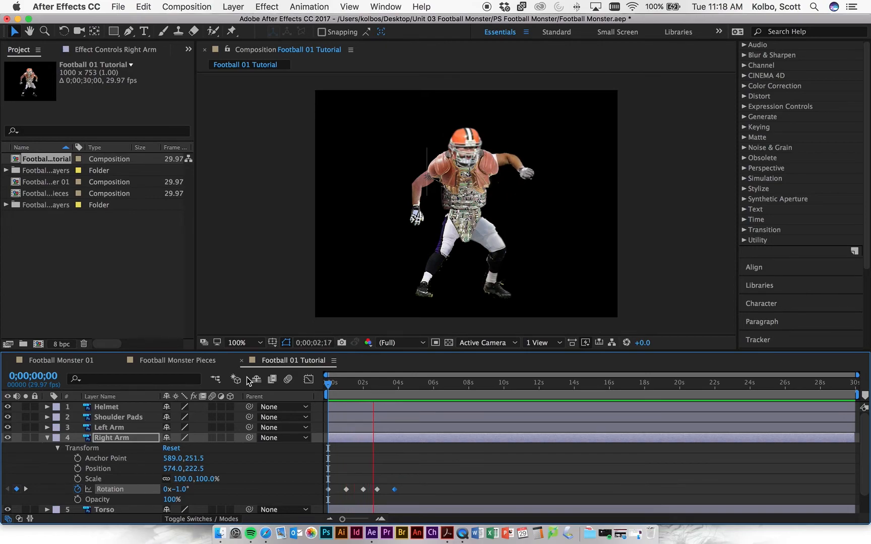
key(space)
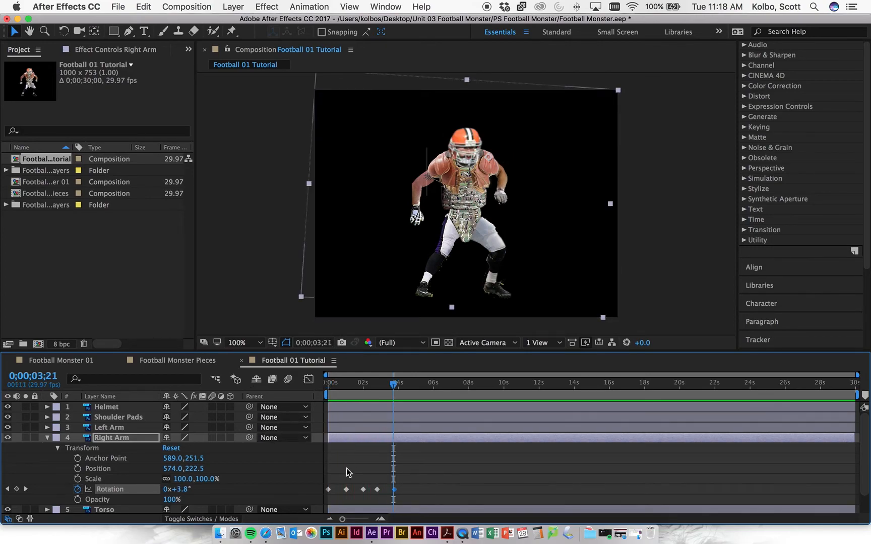
- Place the Right Arm's Rotation keyframes closer together to speed up the swing, and preview it from the start
drag(347, 490, 385, 491)
drag(394, 384, 314, 383)
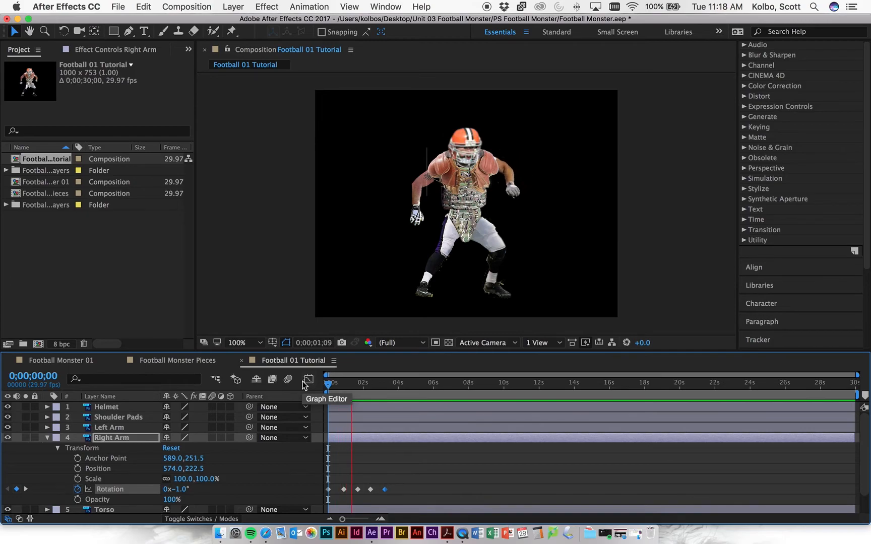
key(space)
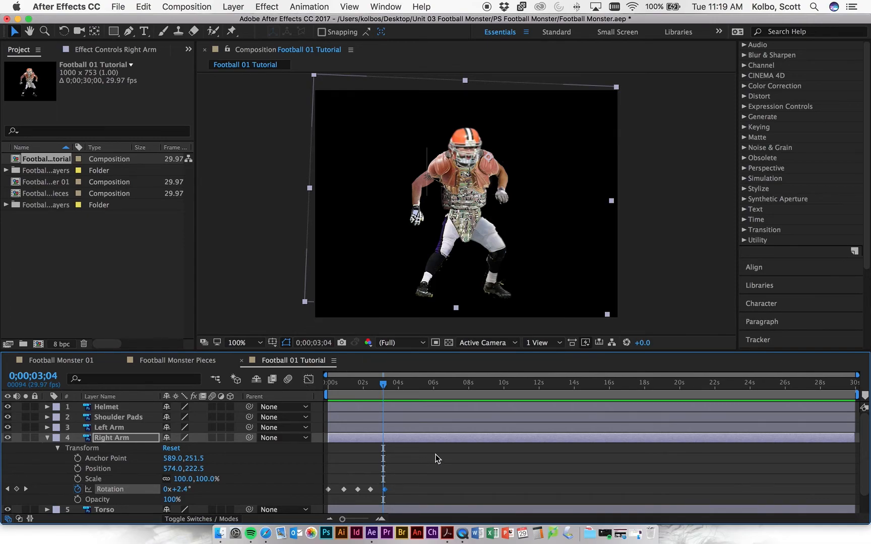
- Add an Opacity keyframe of 100% to the Right Arm layer at the start of the timeline
drag(386, 384, 328, 384)
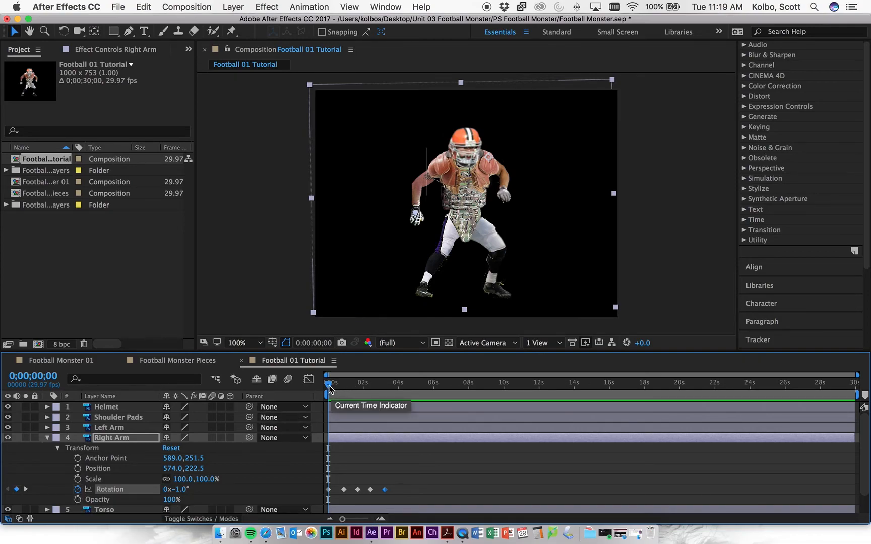
click(77, 499)
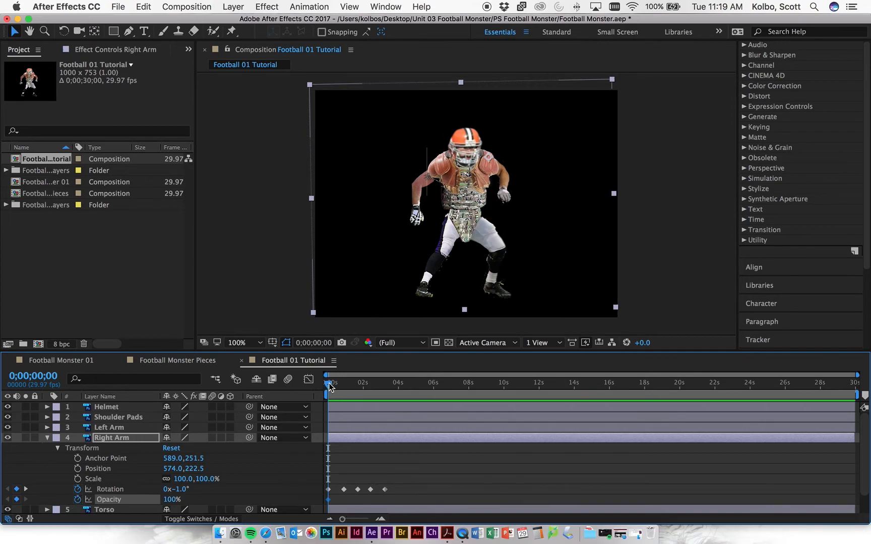
- Add Right Arm Opacity keyframes of 25% at 0;00;01;20 and 100% at 0;00;03;05, and preview the fade from the start
drag(328, 386, 356, 383)
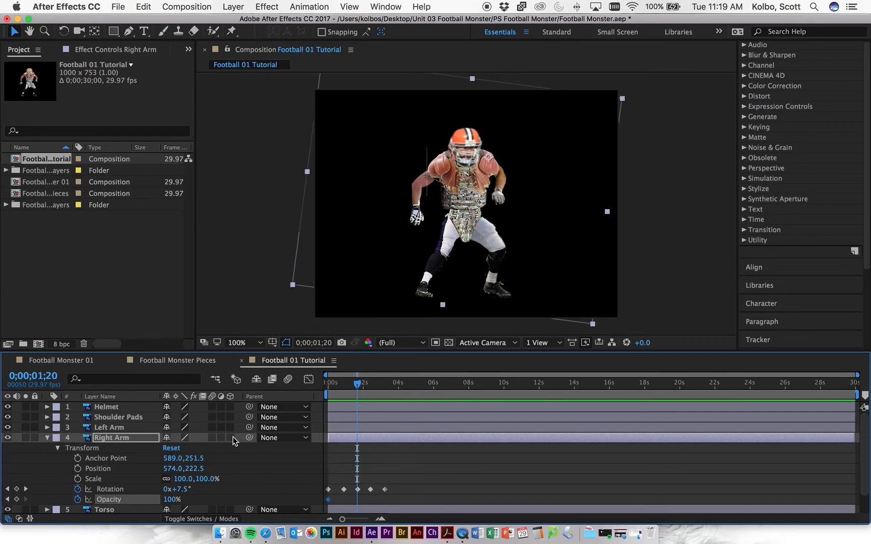
drag(166, 500, 124, 499)
key(space)
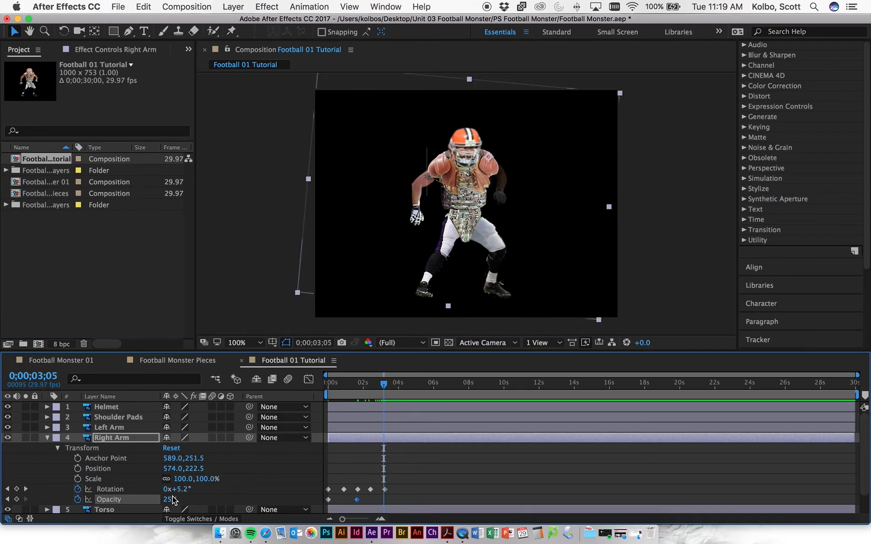
drag(171, 502, 250, 493)
drag(390, 381, 288, 384)
key(space)
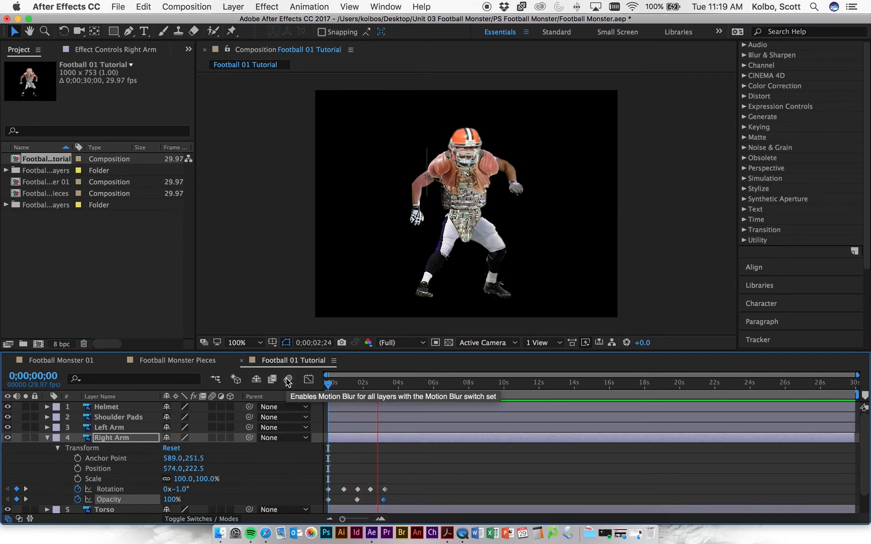
key(space)
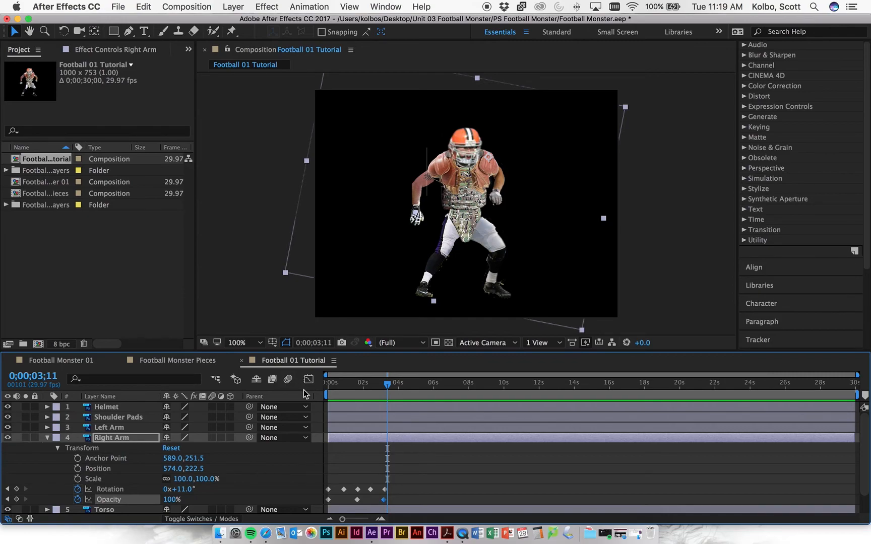
- Add Right Arm Scale keyframes of 100% at 0;00;00;00 and about 130% at 0;00;00;28
drag(390, 387, 365, 384)
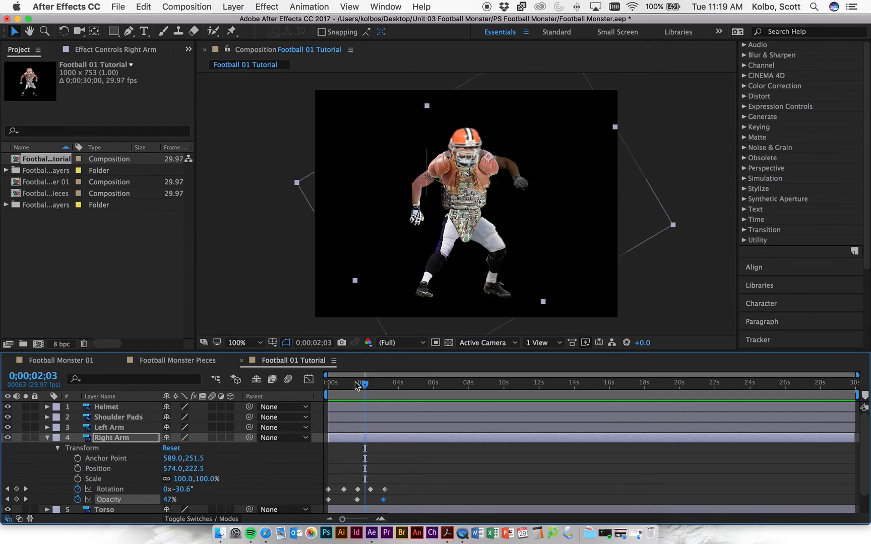
drag(361, 387, 322, 384)
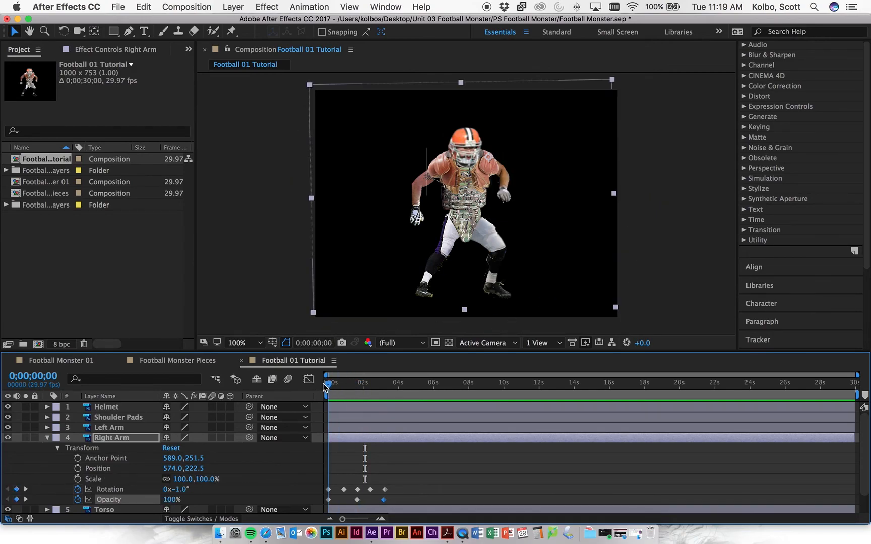
click(78, 480)
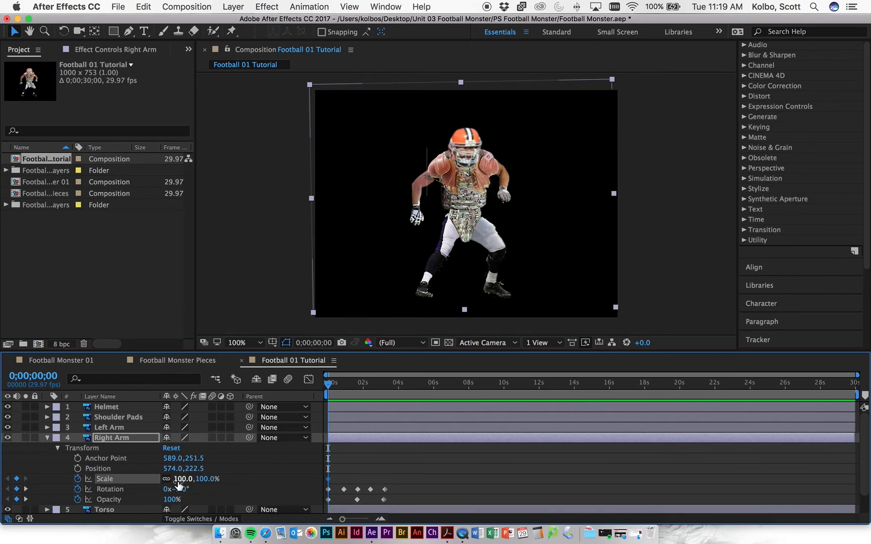
drag(331, 385, 347, 383)
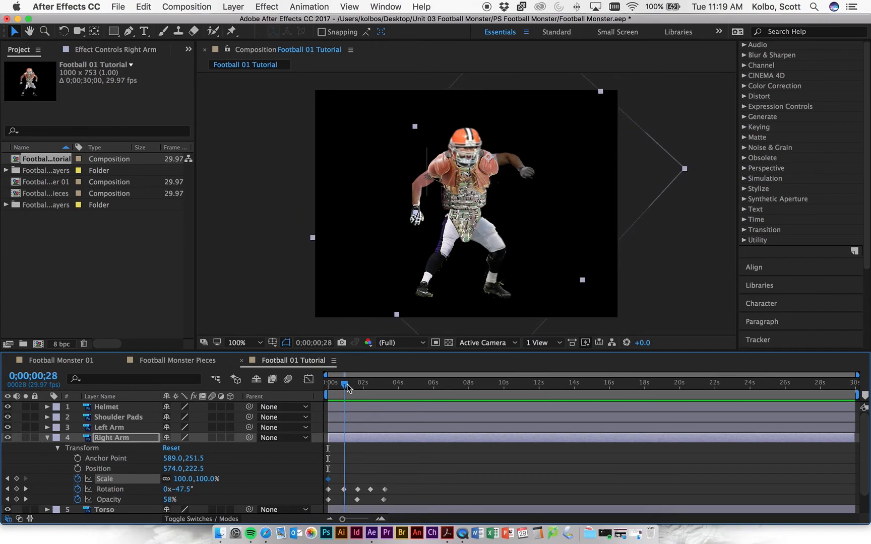
drag(183, 479, 200, 479)
- Add a Right Arm Scale keyframe of 100% at 0;00;03;07 and preview the combined animation from the start
drag(345, 384, 384, 387)
drag(177, 480, 157, 479)
click(193, 479)
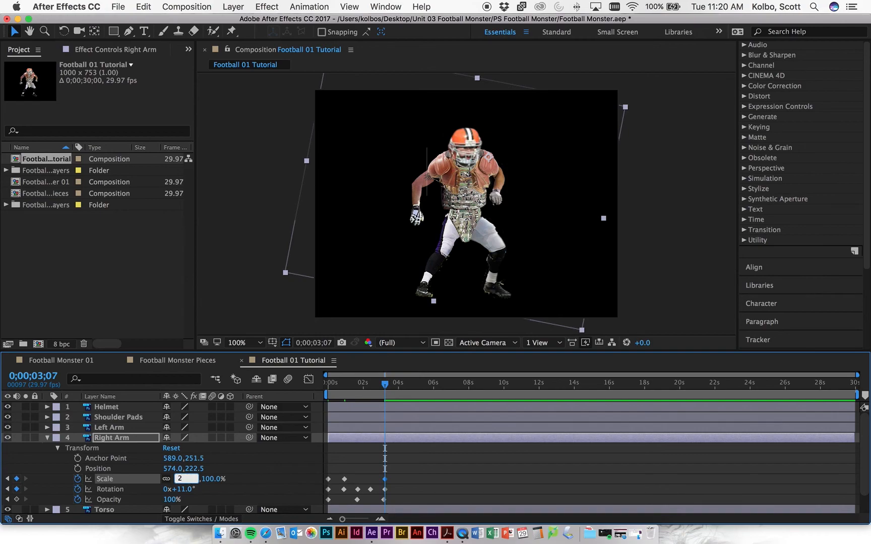
key(Return)
key(Home)
key(space)
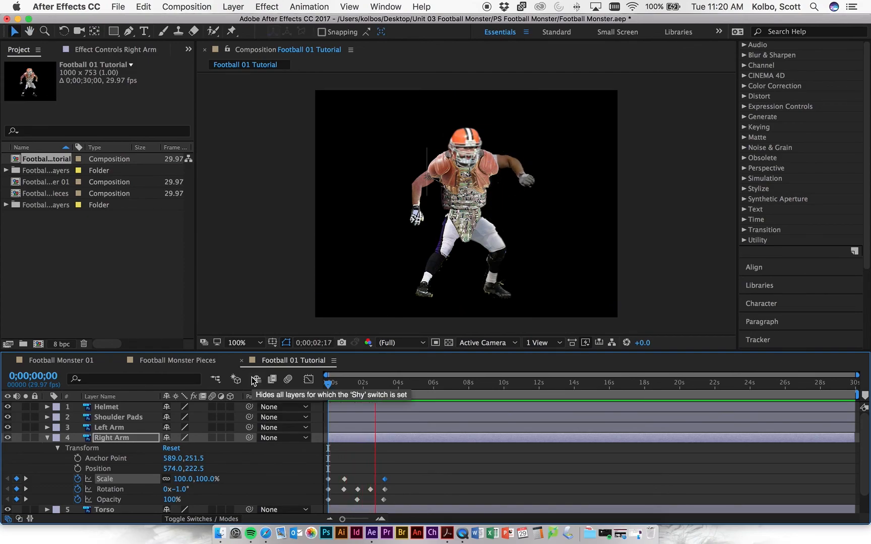
key(space)
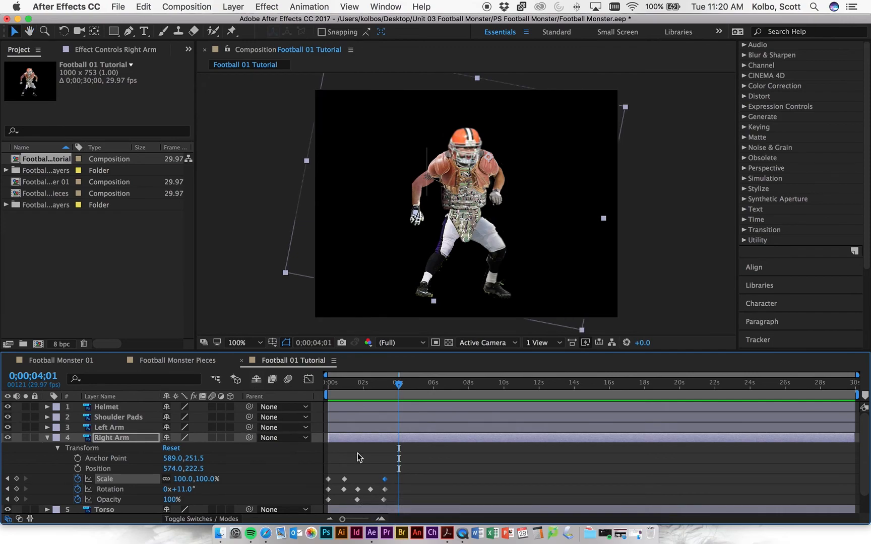
- Examine the spacing of the Right Arm's Scale, Rotation and Opacity keyframes at frame level around the first second
drag(406, 388, 364, 387)
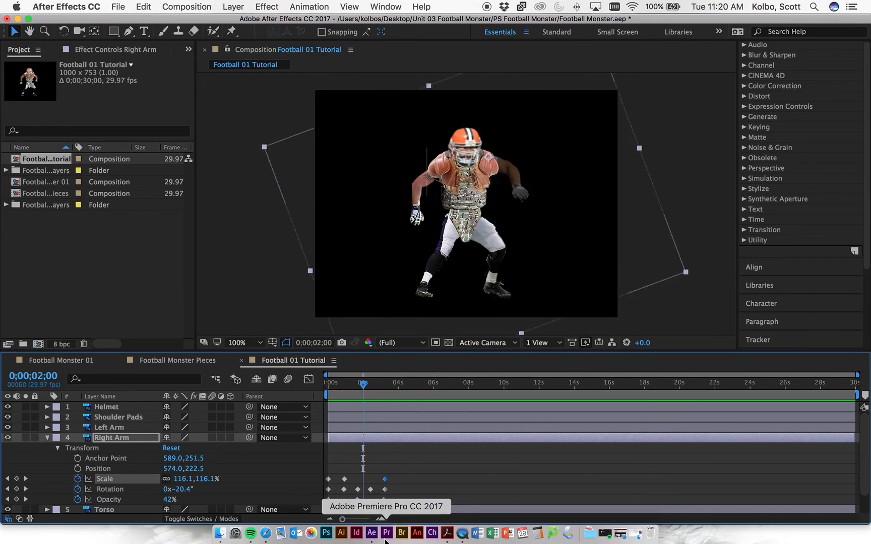
click(382, 521)
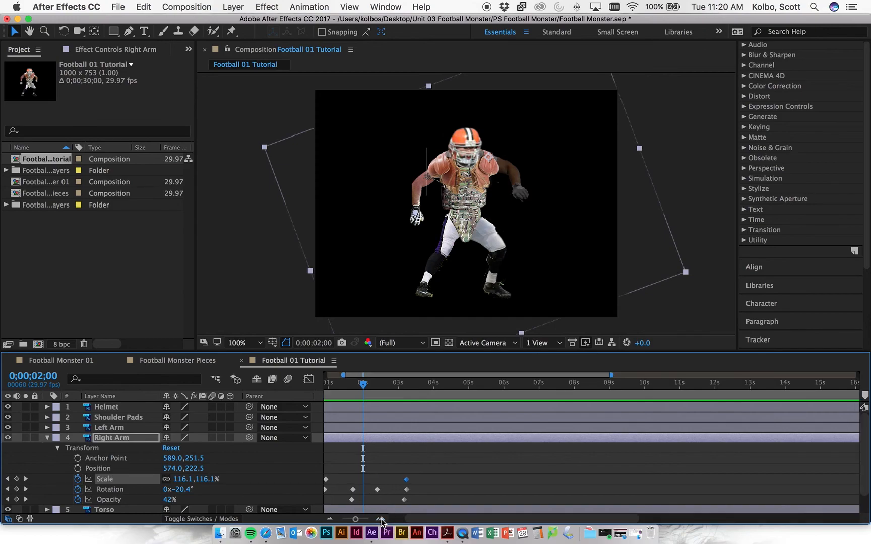
click(381, 521)
scroll(511, 442, left, 10)
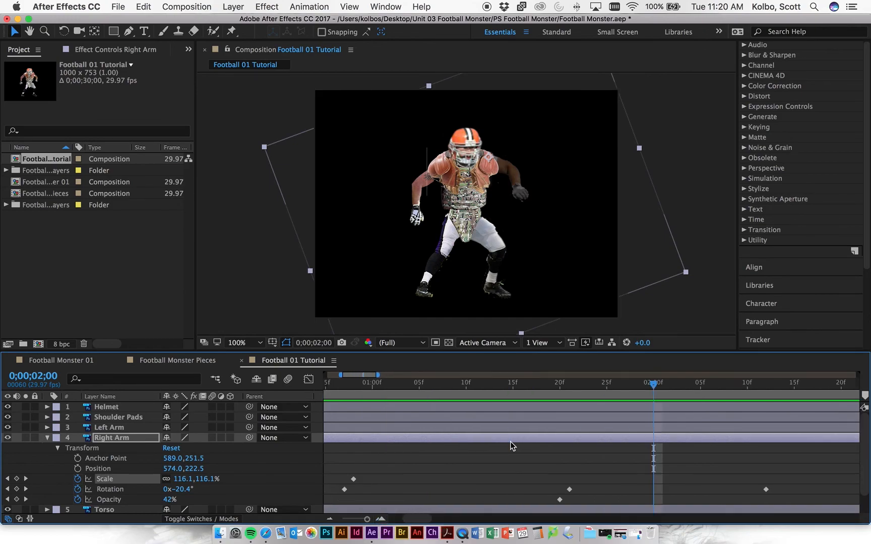
scroll(481, 416, left, 2)
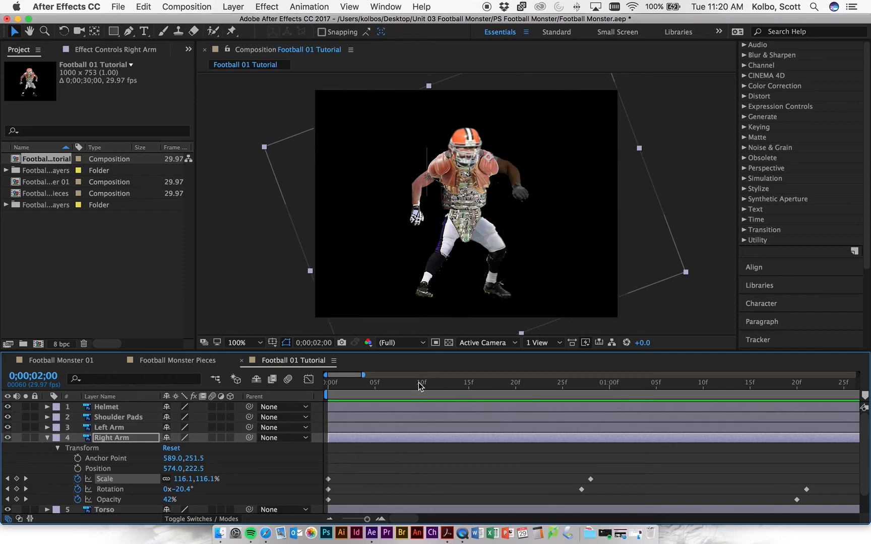
drag(416, 387, 613, 386)
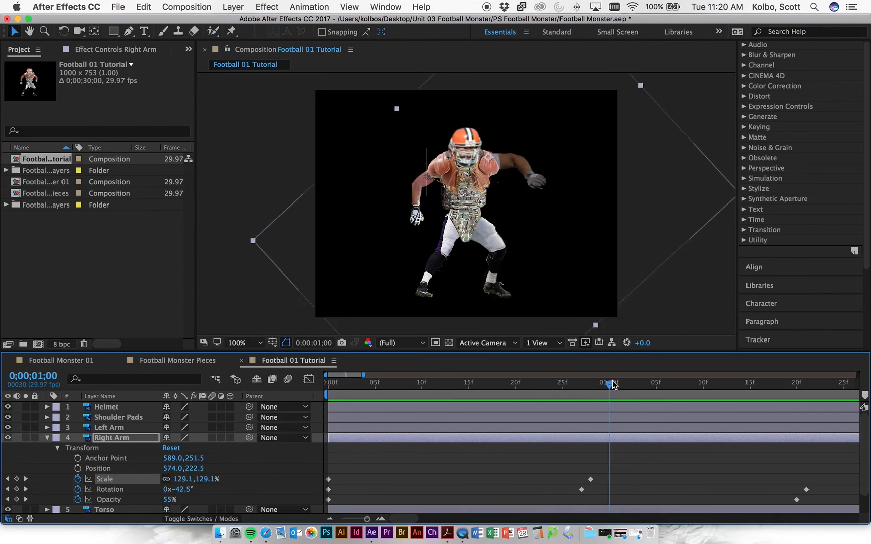
click(583, 384)
drag(580, 384, 637, 363)
drag(554, 362, 322, 349)
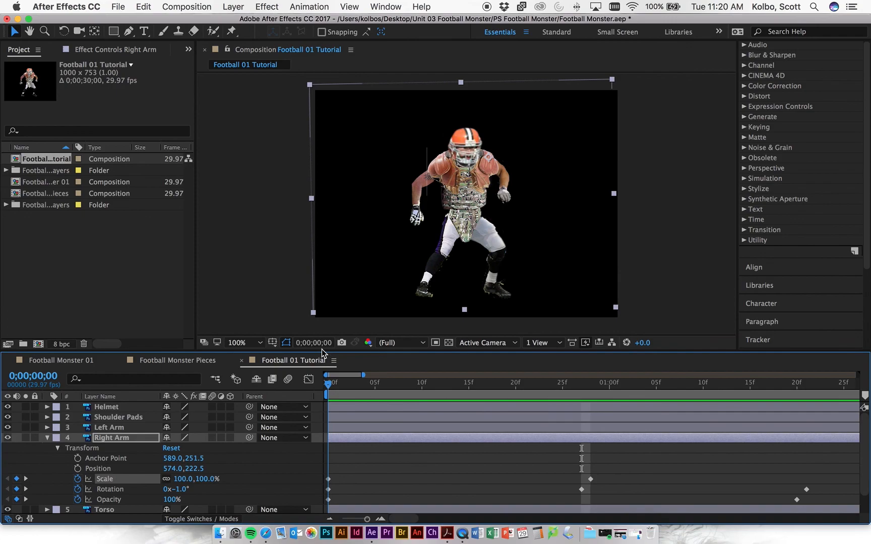